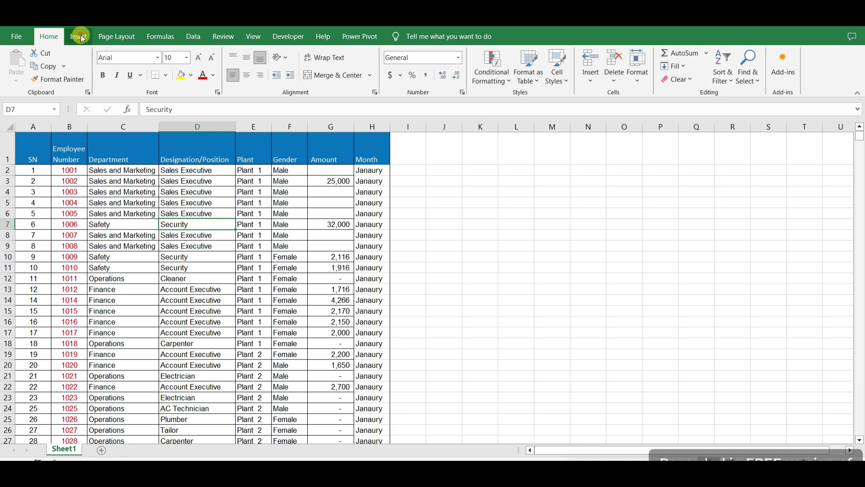
Create a PivotTable from the Sheet1 data range A1:H1230 on a new worksheet
left_click(20, 80)
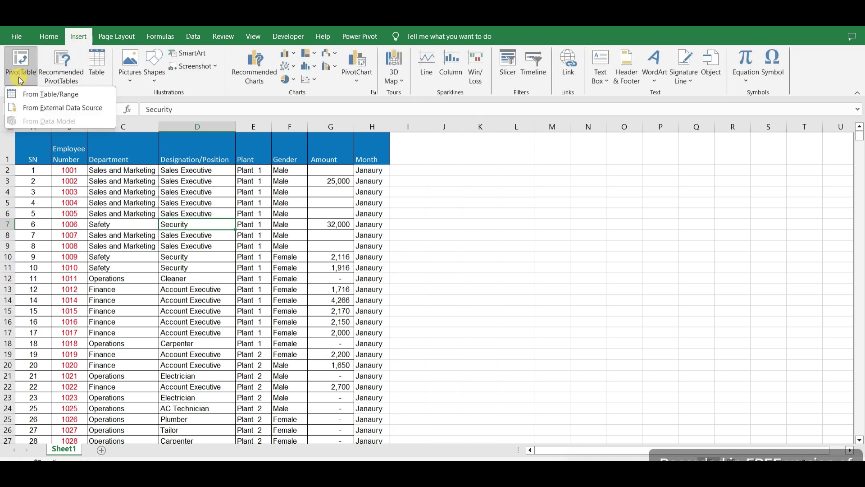
left_click(37, 94)
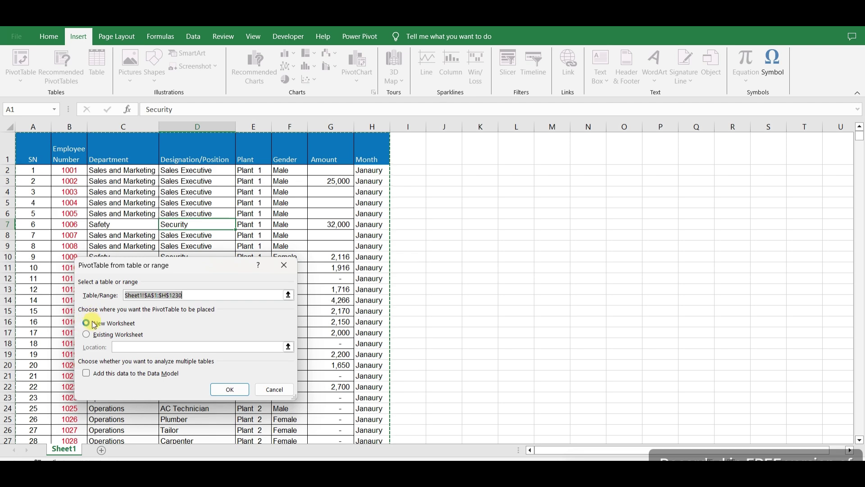
left_click(228, 390)
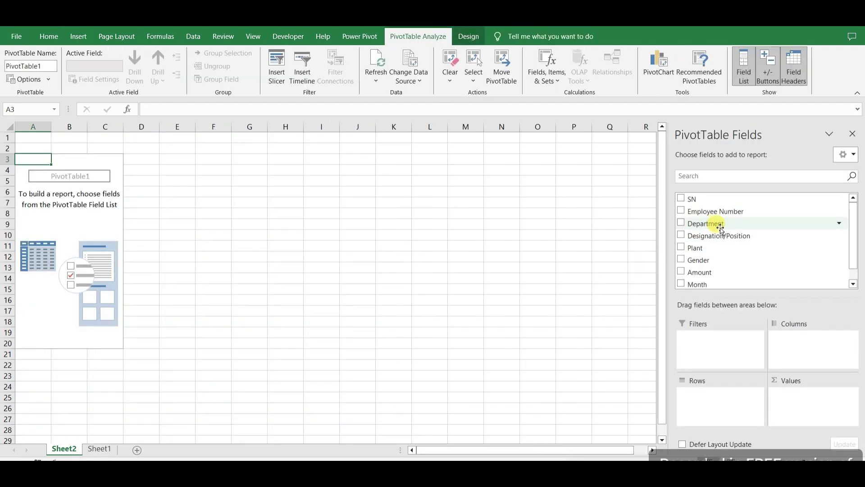
Add Department to the PivotTable's rows and Amount to its values
left_click_drag(704, 226, 711, 402)
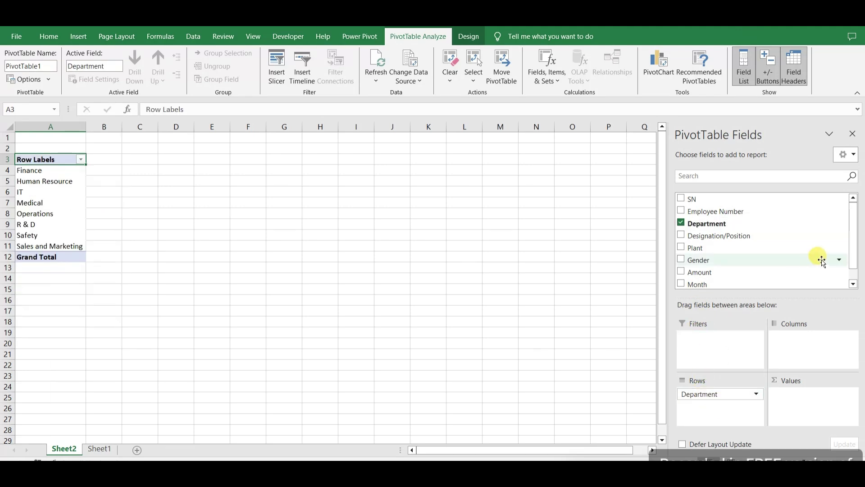
left_click_drag(852, 257, 852, 276)
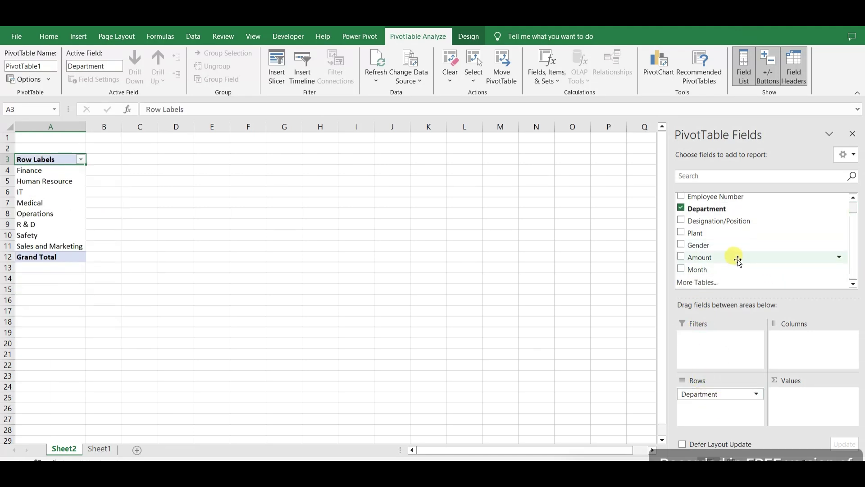
left_click_drag(742, 264, 809, 400)
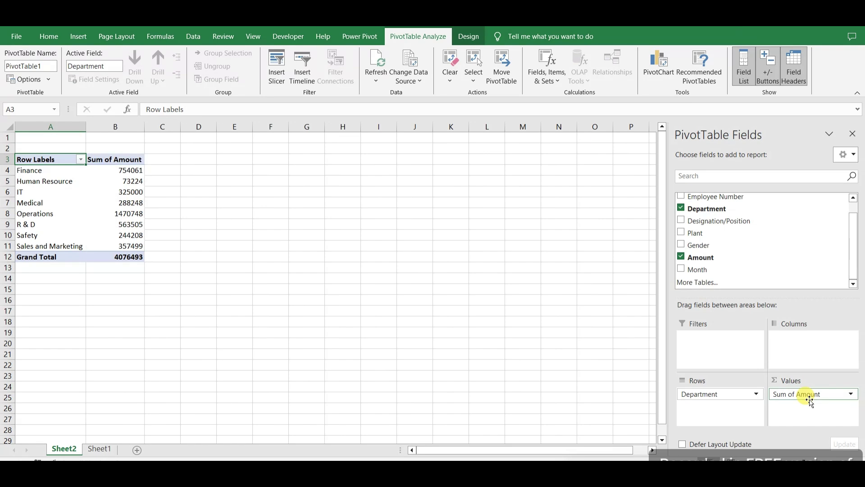
Copy the department PivotTable to cell D3 and replace the copy's Department row field with Plant
left_click_drag(57, 160, 130, 253)
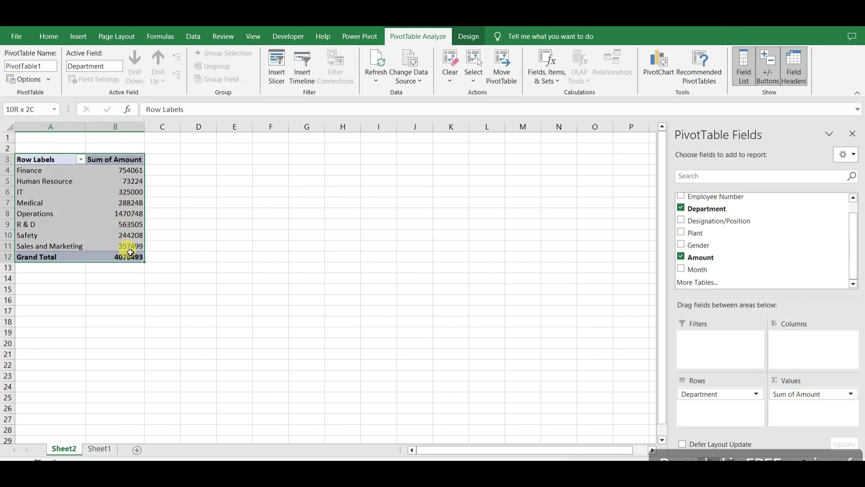
key("ctrl+c")
left_click(188, 159)
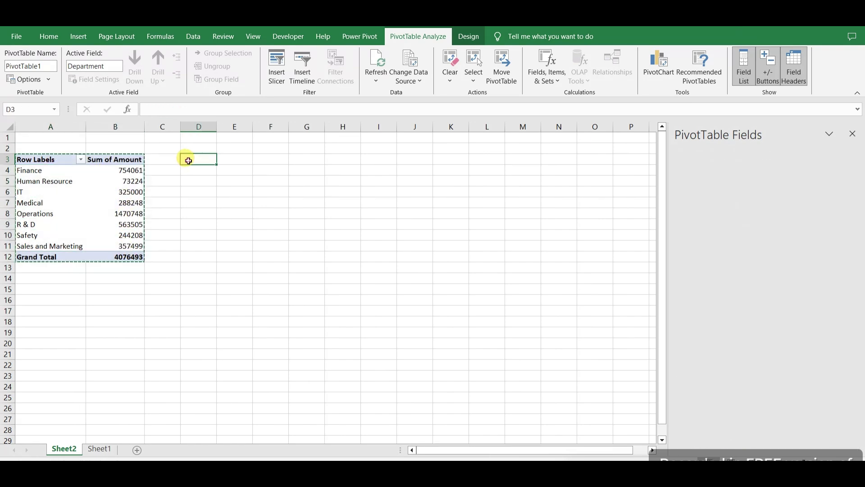
key("ctrl+v")
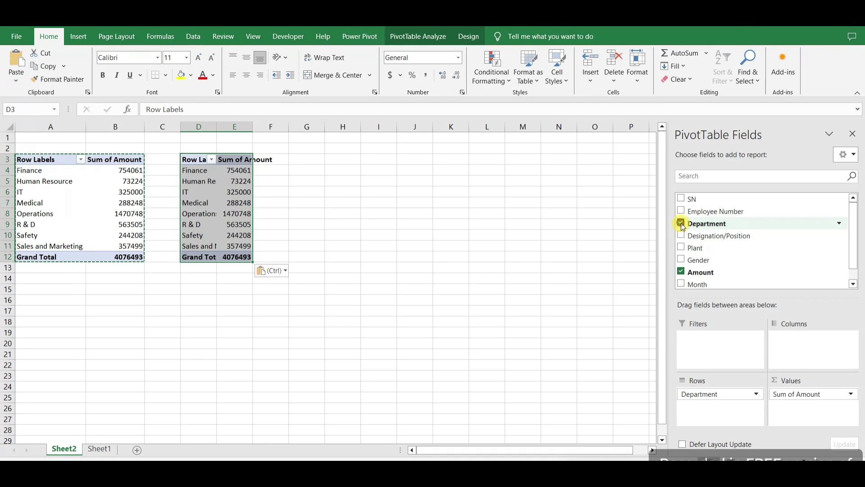
left_click(681, 224)
left_click(681, 247)
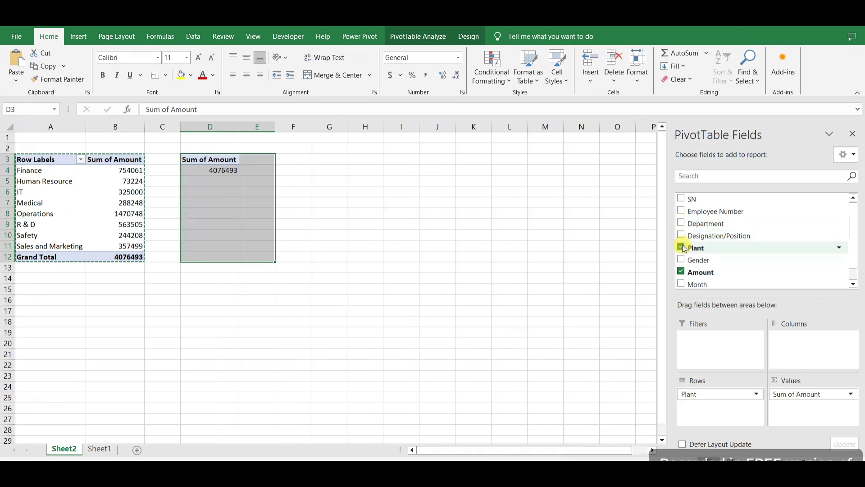
Copy the plant PivotTable to cell A15 and replace the copy's Plant row field with Month
left_click_drag(213, 164, 272, 203)
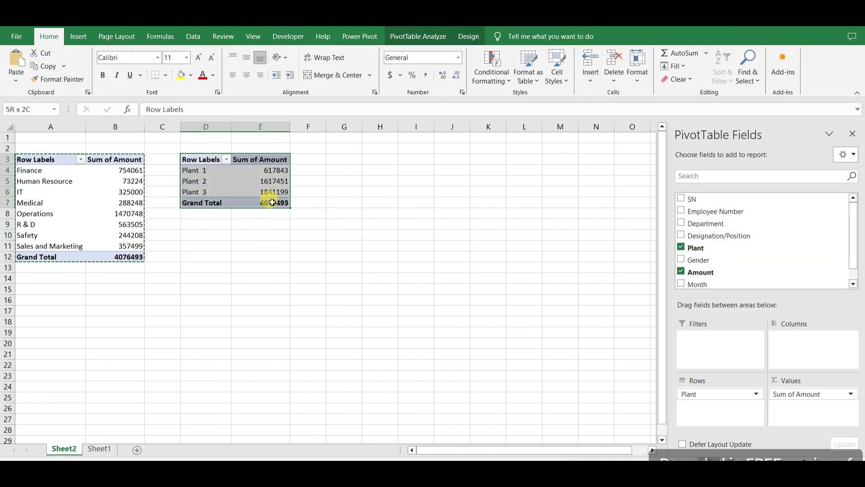
key("ctrl+c")
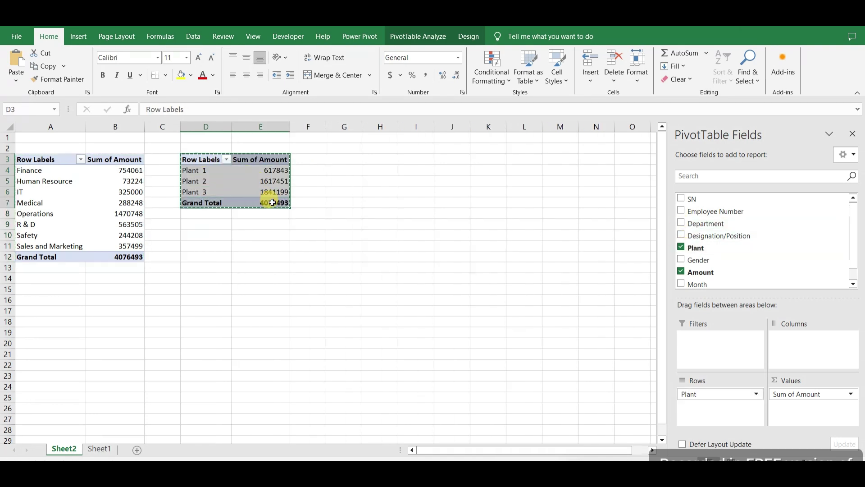
left_click(60, 286)
key("ctrl+v")
left_click(690, 246)
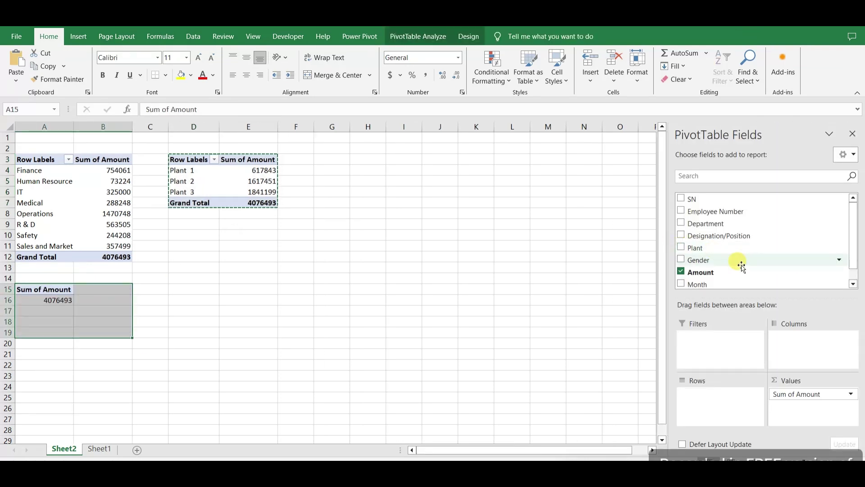
scroll(742, 263, "down", 1)
left_click(681, 269)
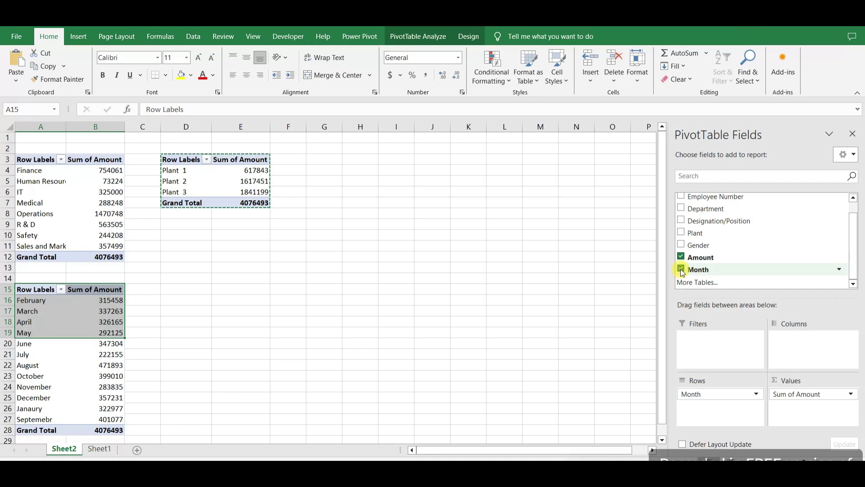
Copy the month PivotTable to cell D15
left_click_drag(45, 289, 99, 428)
key("ctrl+c")
left_click(180, 287)
key("ctrl+v")
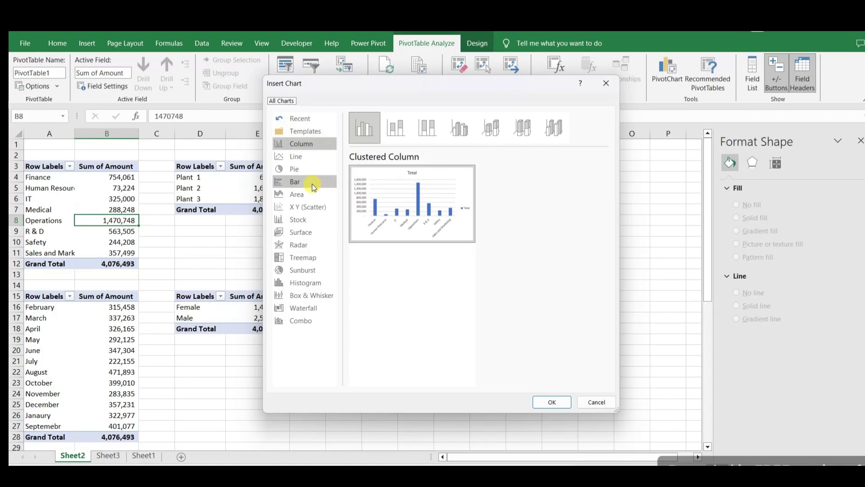
Insert a clustered bar PivotChart from the department PivotTable and move it to a new worksheet
left_click(310, 182)
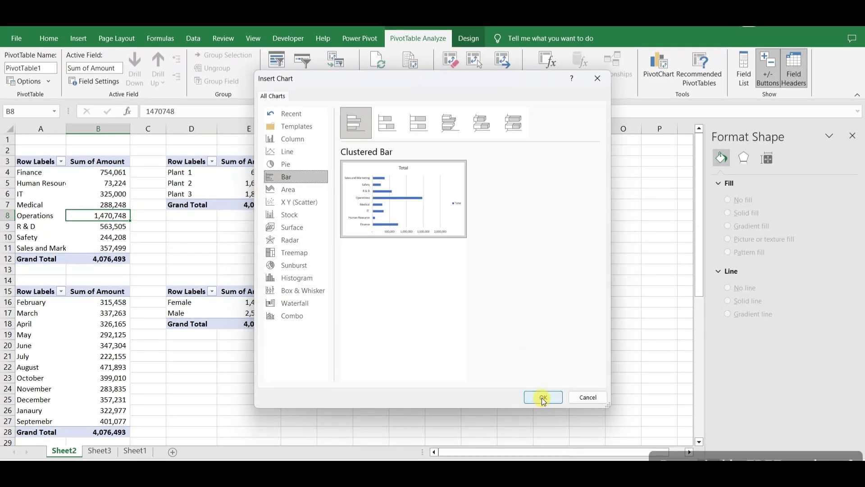
left_click(543, 397)
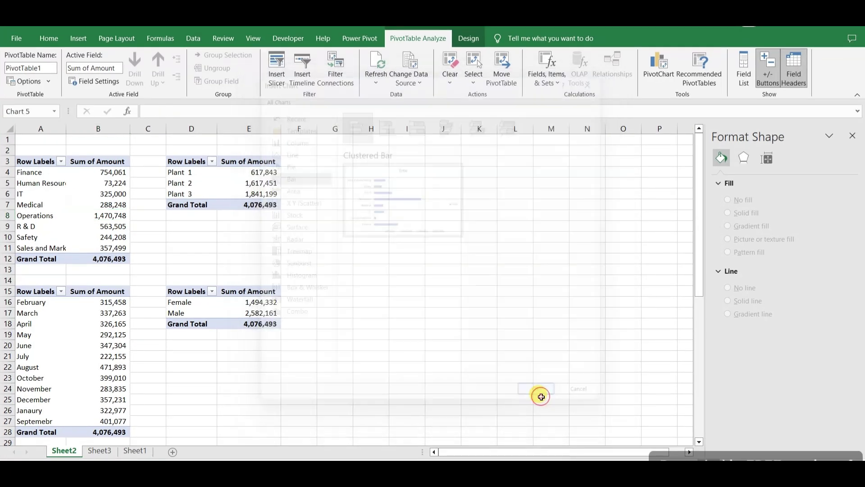
key("Escape")
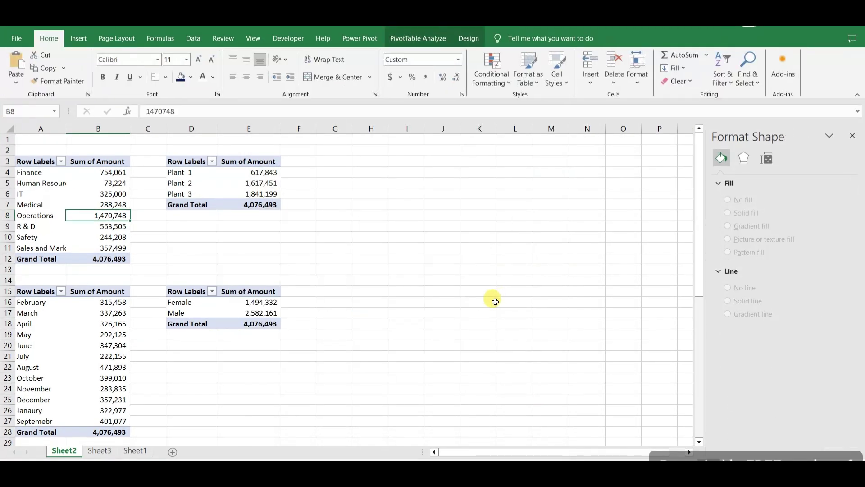
left_click(172, 450)
key("ctrl+v")
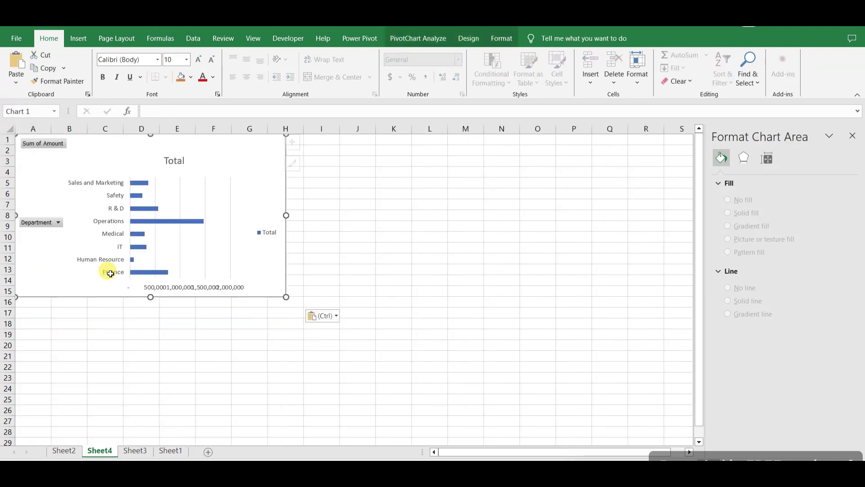
Hide the value field button and the axis field button on the department bar chart
right_click(46, 145)
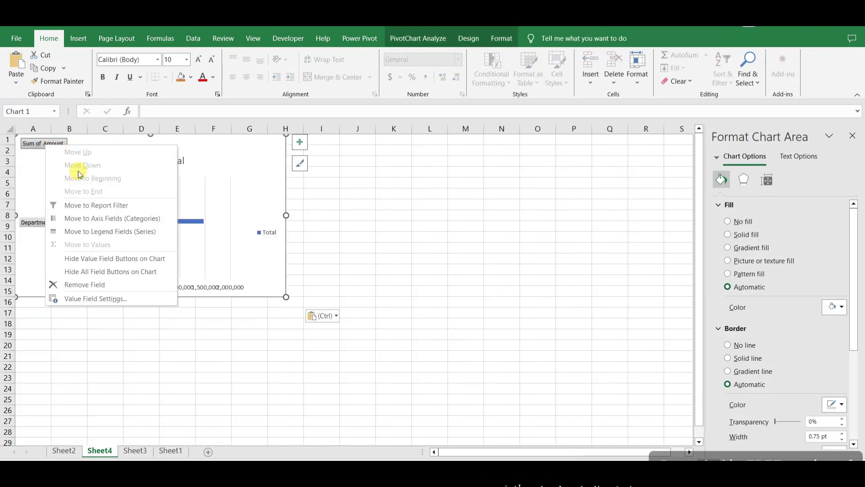
left_click(95, 258)
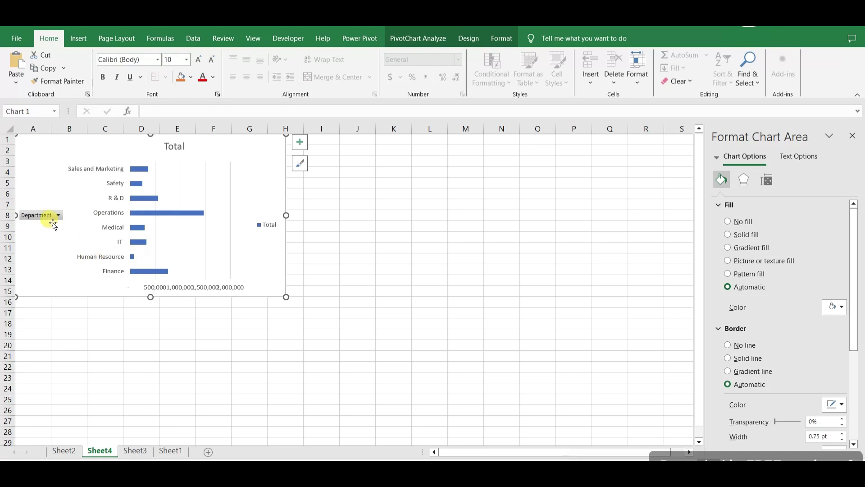
right_click(41, 217)
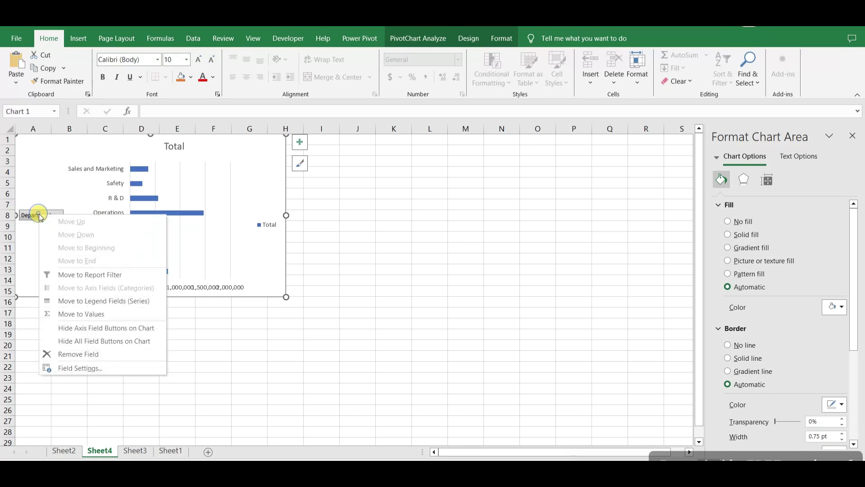
left_click(88, 326)
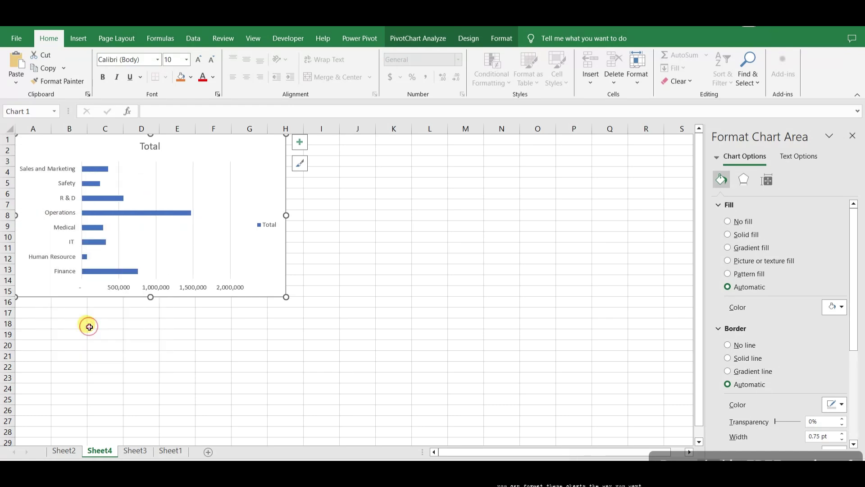
Delete the department chart's value axis and legend, and title the chart "Department Wise Analysis"
left_click(114, 291)
key("Delete")
left_click(143, 145)
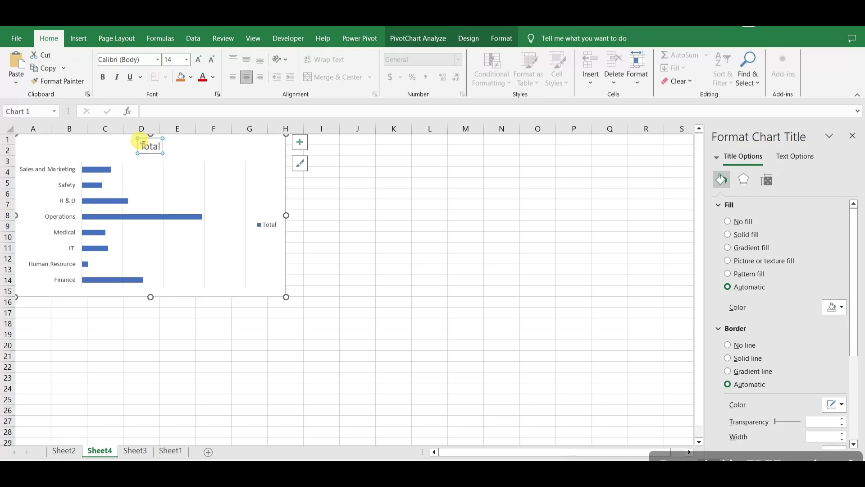
type("Department Wise Analysis")
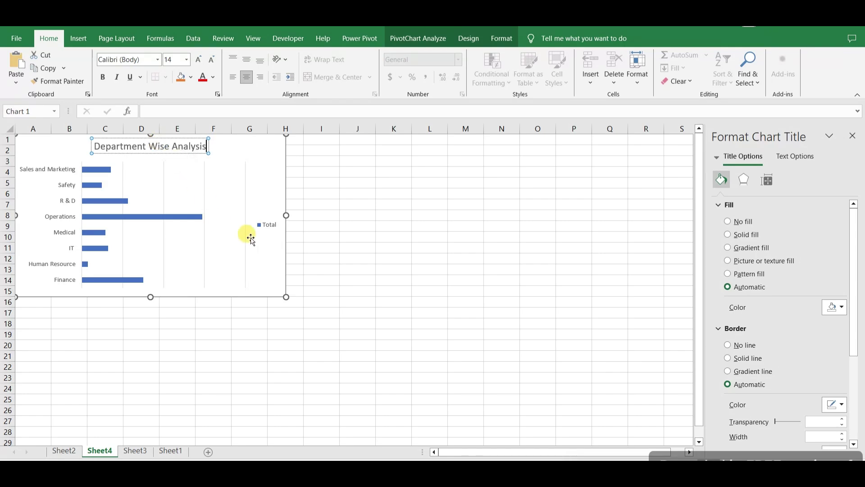
left_click(261, 224)
left_click(263, 226)
Insert a clustered column PivotChart from the plant PivotTable on Sheet2
key("ctrl+Page_Up")
left_click(249, 183)
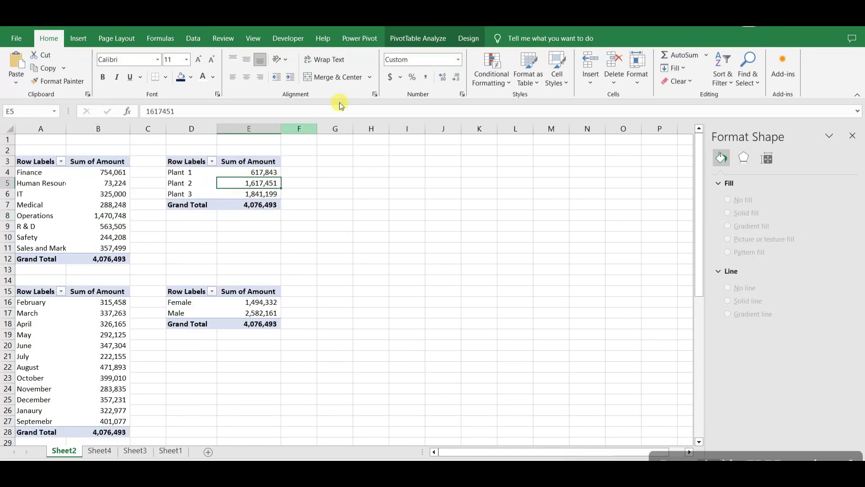
left_click(418, 38)
left_click(658, 67)
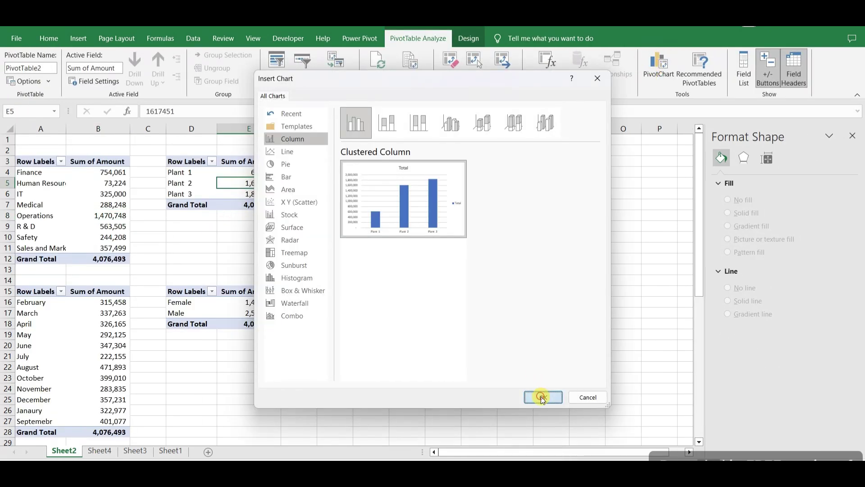
left_click(542, 399)
Move the plant column chart to Sheet4 at cell A17, below the department chart
key("Delete")
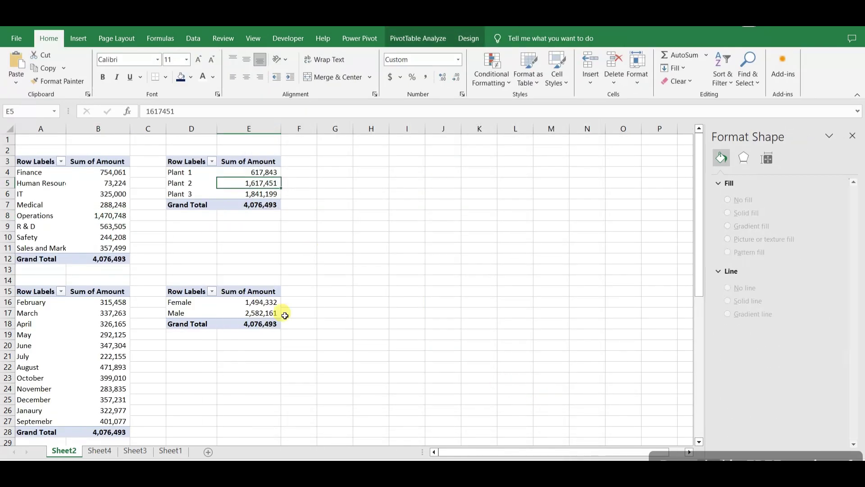
left_click(106, 453)
left_click(27, 313)
key("ctrl+v")
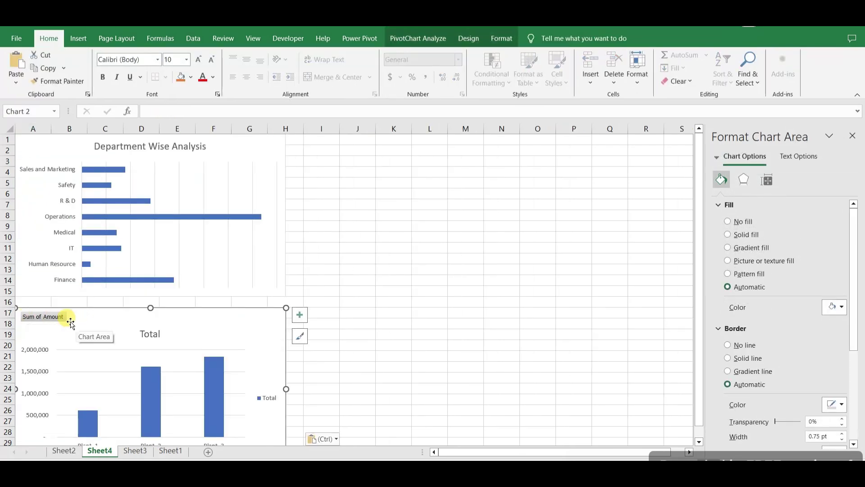
Title the plant chart "Plant Wise Analysis" and remove its value field button and legend
right_click(75, 322)
left_click(72, 269)
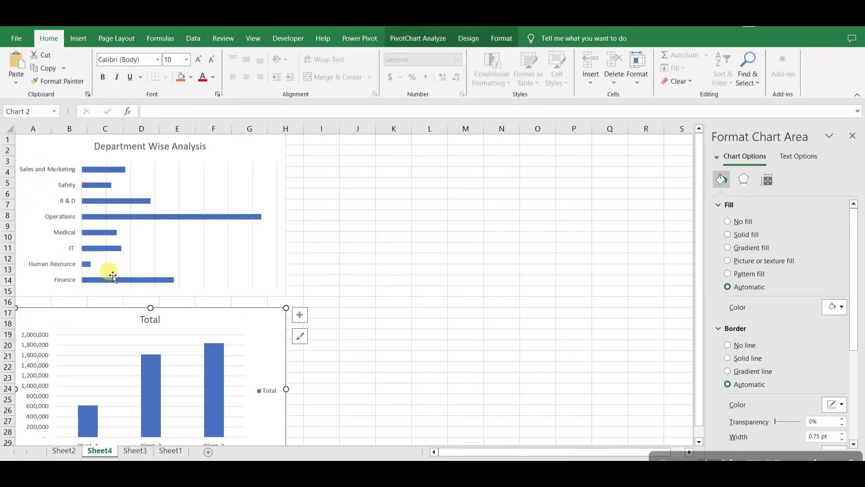
left_click(153, 320)
double_click(142, 319)
type("P")
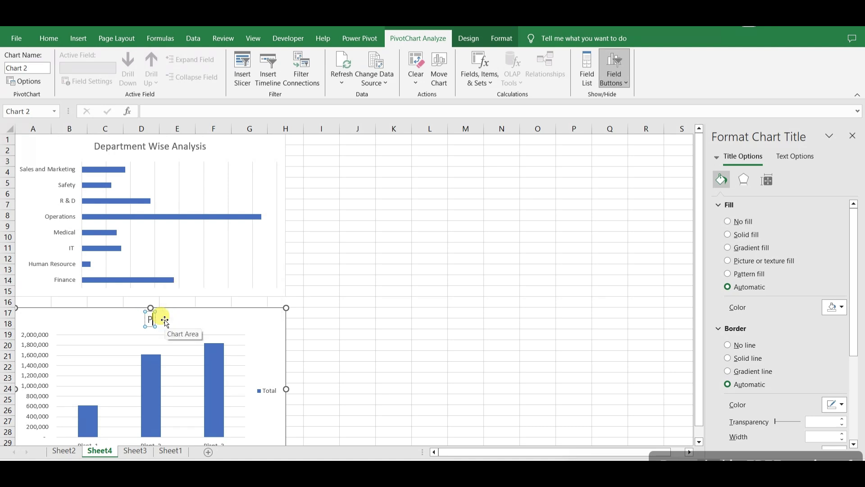
type("lant Wise")
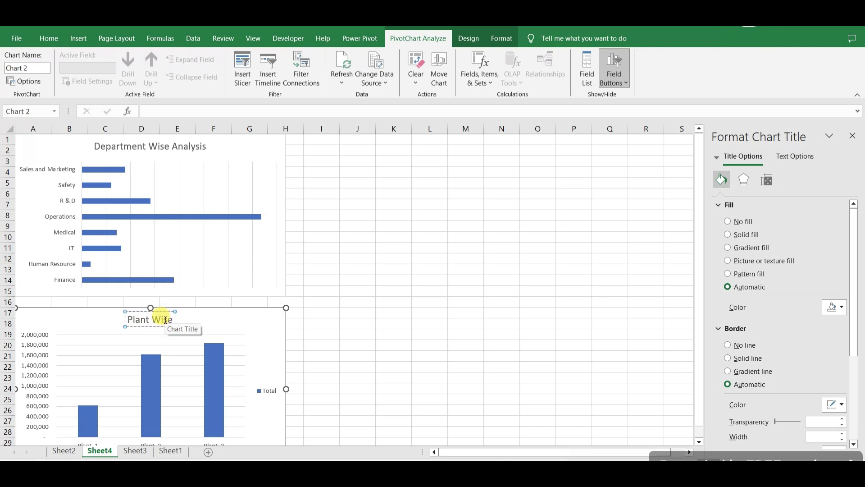
type(" Analysis")
left_click(262, 388)
left_click(266, 386)
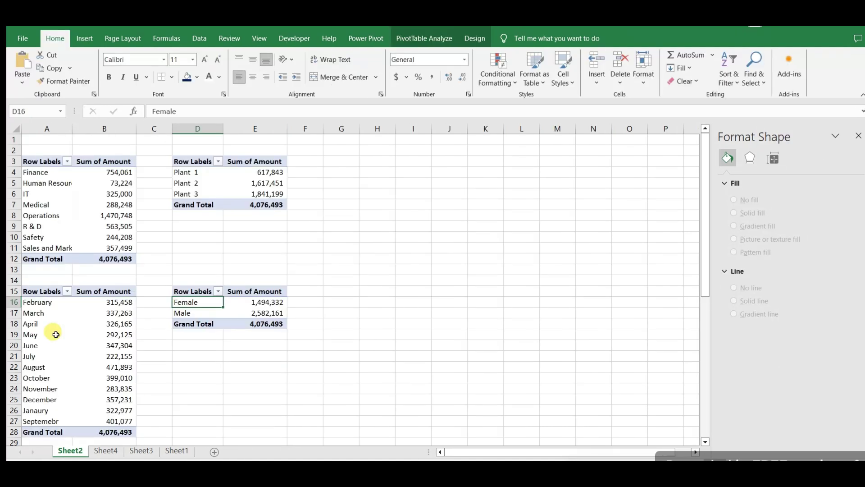
Insert a clustered bar PivotChart from the month PivotTable on Sheet2
left_click(56, 334)
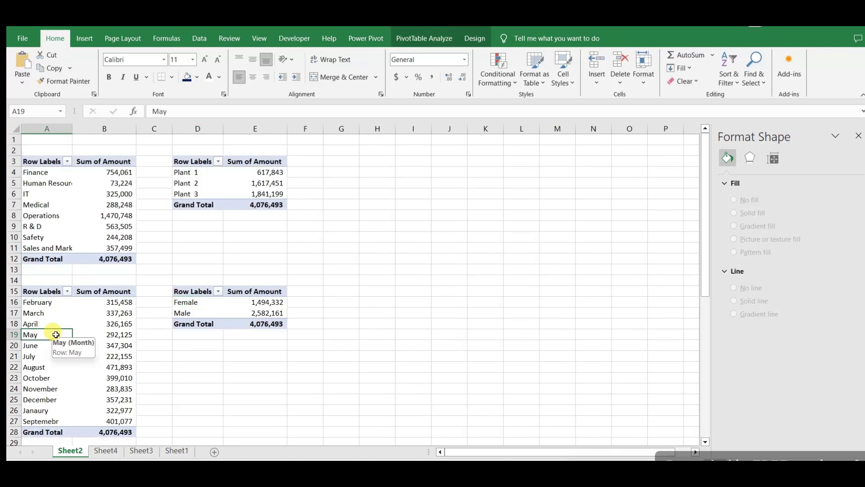
left_click(411, 40)
left_click(664, 67)
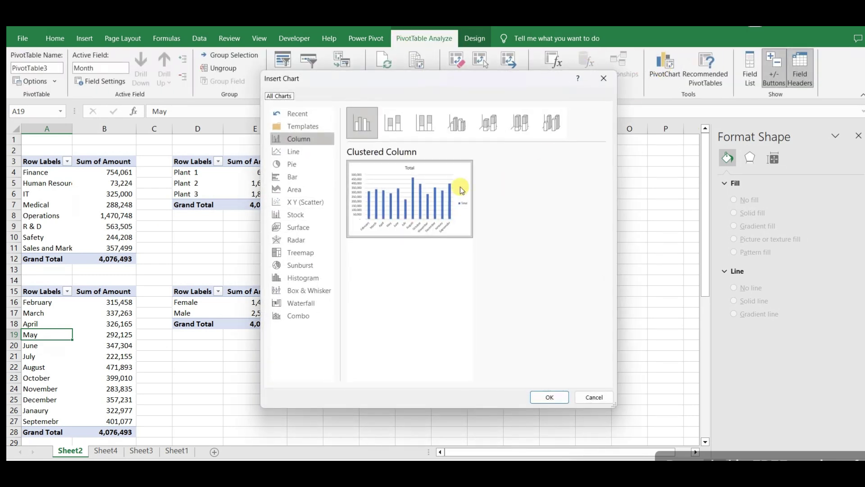
left_click(300, 177)
left_click(550, 397)
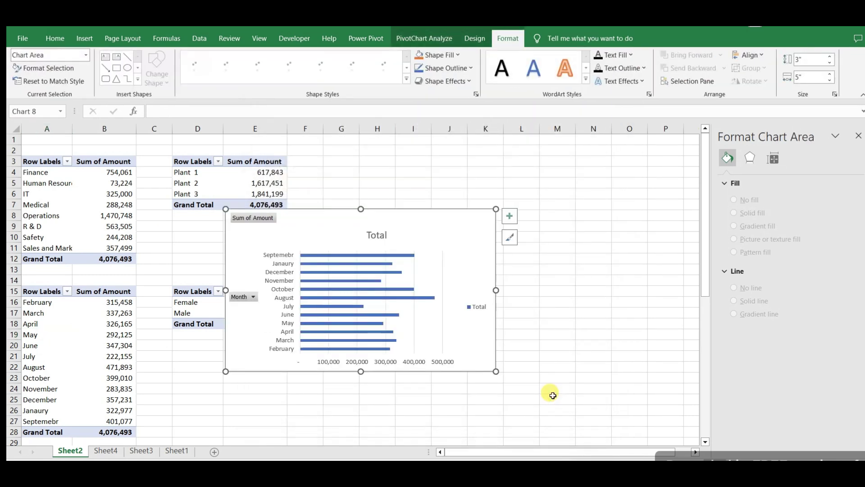
Move the monthly bar chart to Sheet4 at cell I1, beside the department chart
key("Delete")
left_click(99, 450)
left_click(328, 139)
key("ctrl+v")
Hide the monthly chart's value and axis field buttons, delete its legend and title it "Monthly Analysis"
right_click(345, 146)
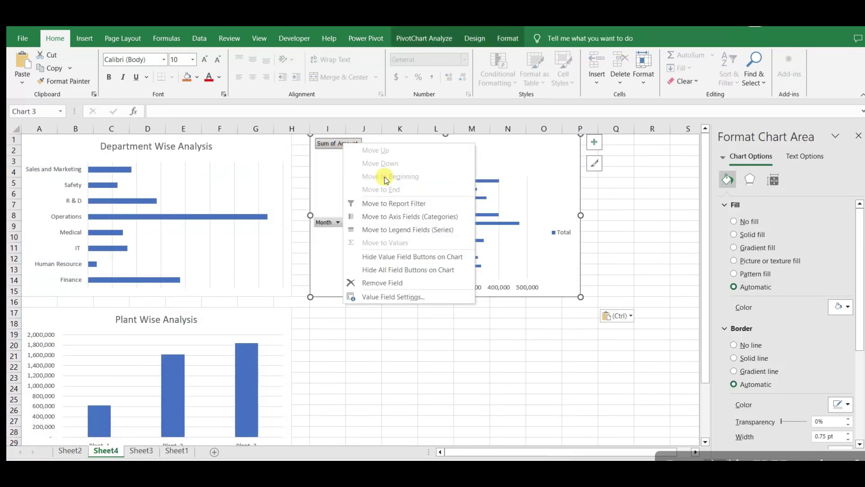
left_click(396, 253)
right_click(332, 220)
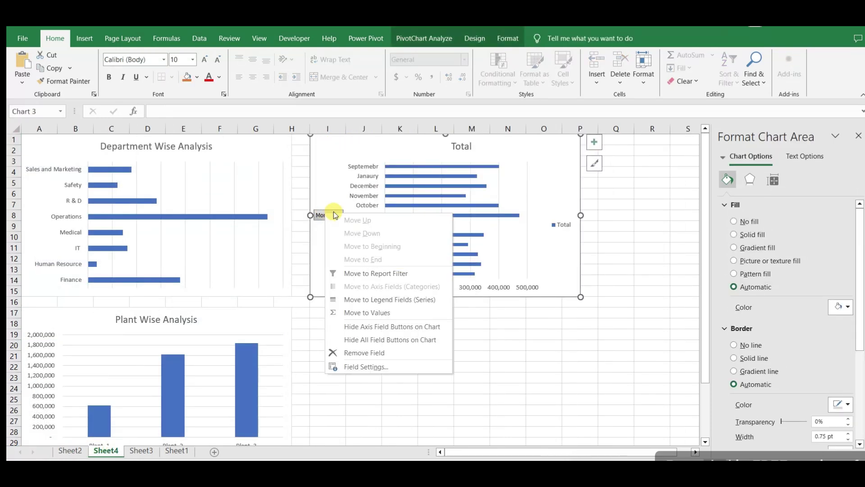
left_click(368, 329)
left_click(557, 228)
key("Delete")
type("Monthly Analysi")
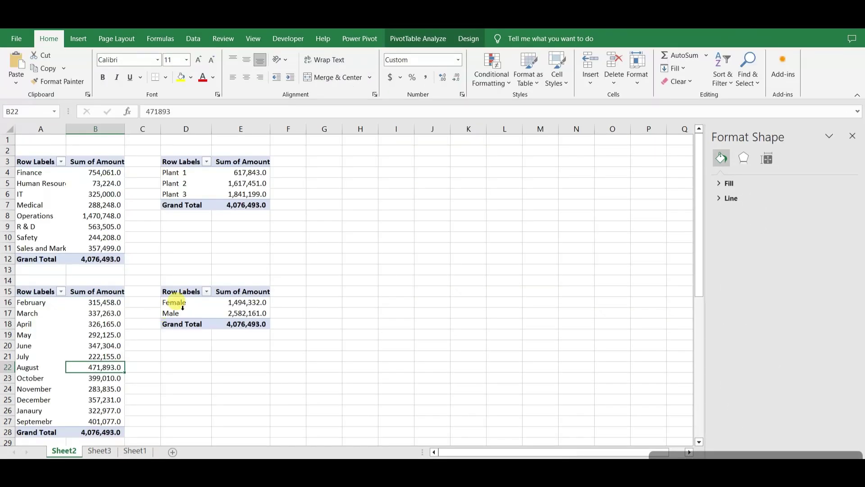
Insert a pie PivotChart from the gender PivotTable on Sheet2 and place it on Sheet3 at cell I17, below the monthly chart
left_click(173, 301)
left_click(173, 303)
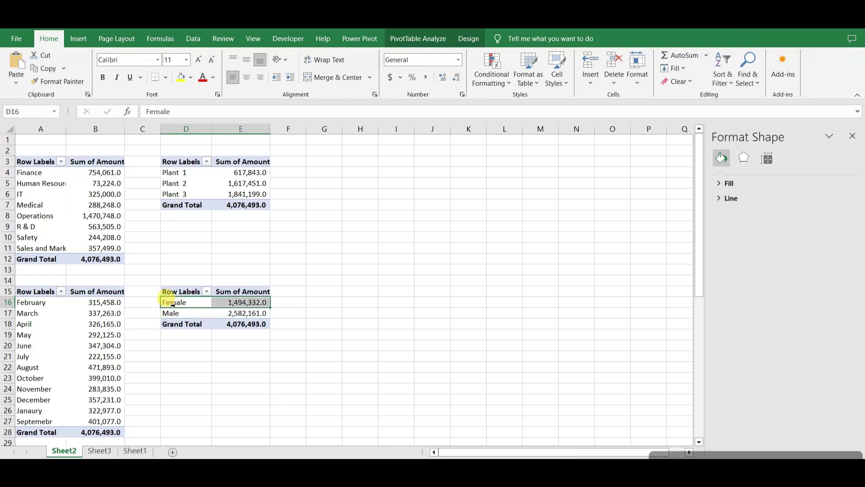
left_click(418, 39)
left_click(658, 67)
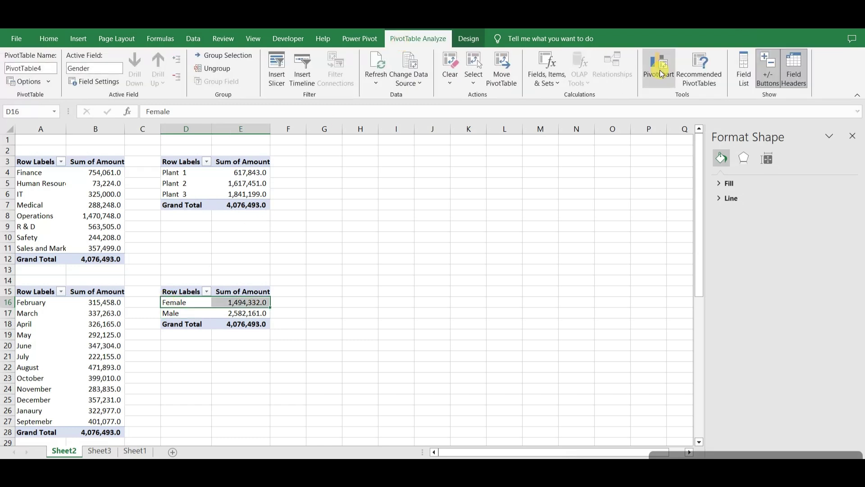
left_click(296, 166)
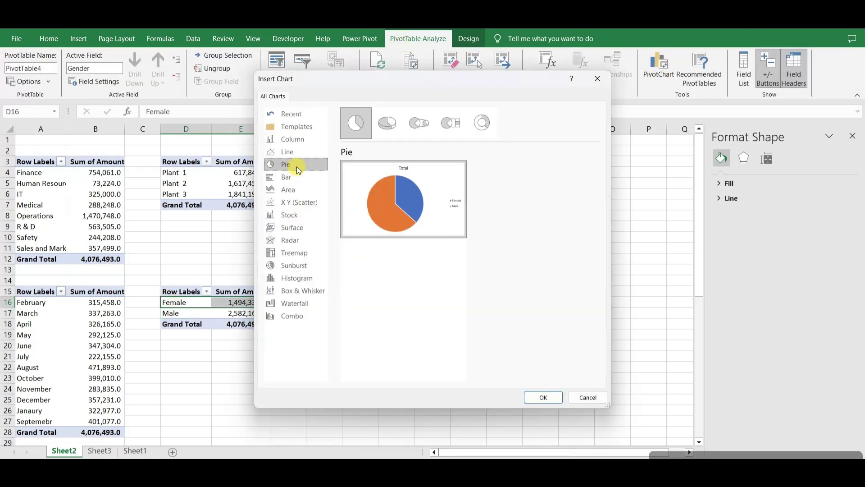
left_click(543, 397)
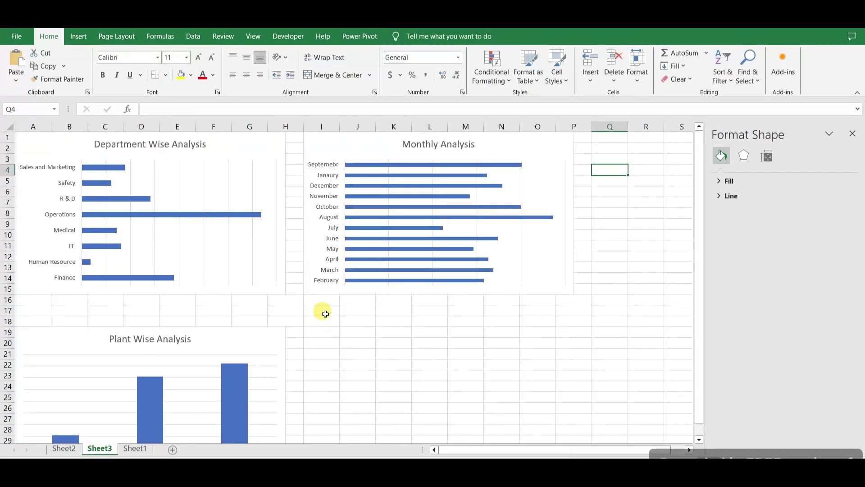
left_click(326, 314)
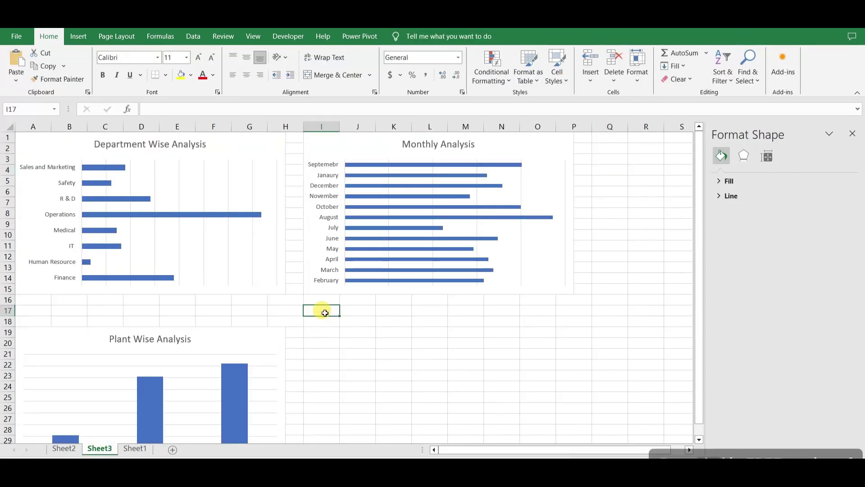
key("ctrl+v")
Hide the gender pie chart's value field button and remove its legend
right_click(339, 314)
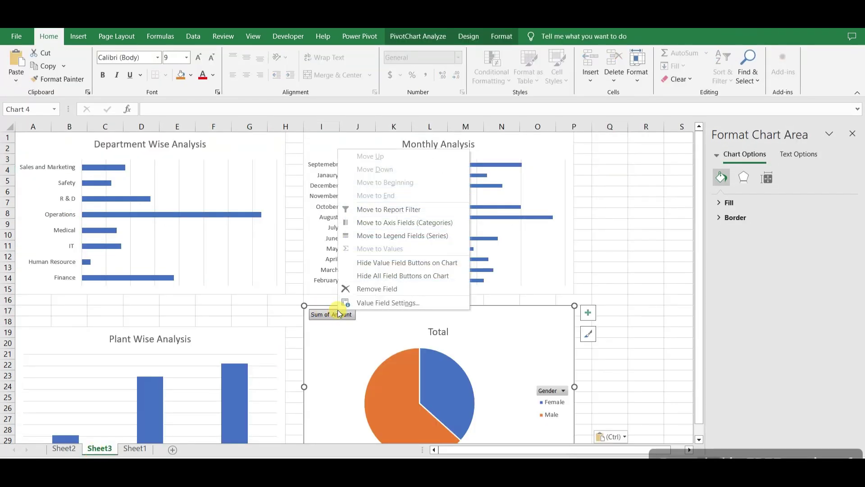
left_click(376, 261)
scroll(517, 386, "down", 1)
left_click(547, 376)
key("Delete")
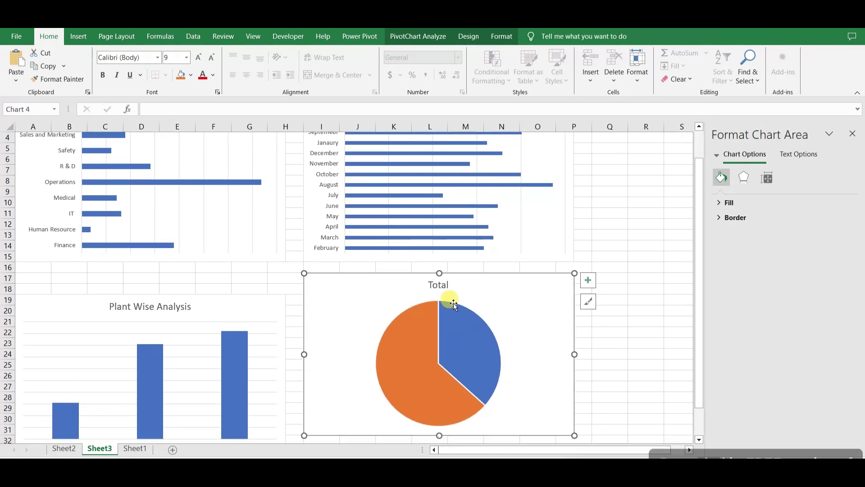
Title the pie chart "Gender Wise Analysis"
double_click(439, 284)
type("Gender M")
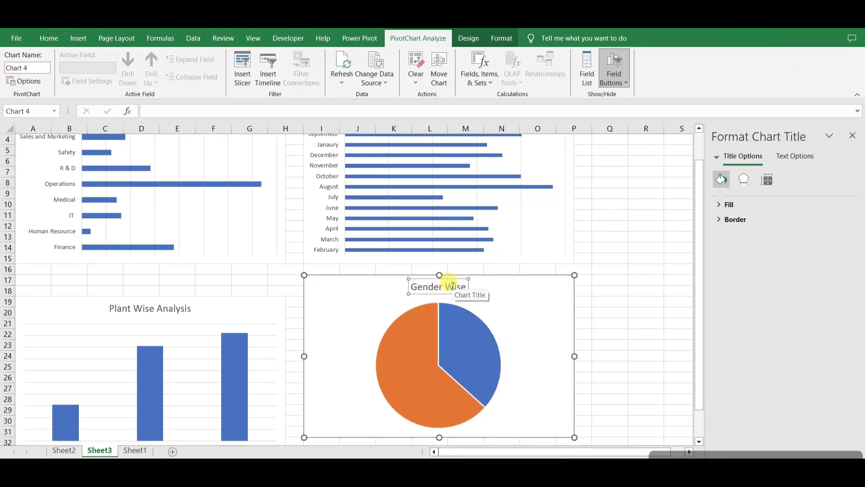
type("ise Analysis")
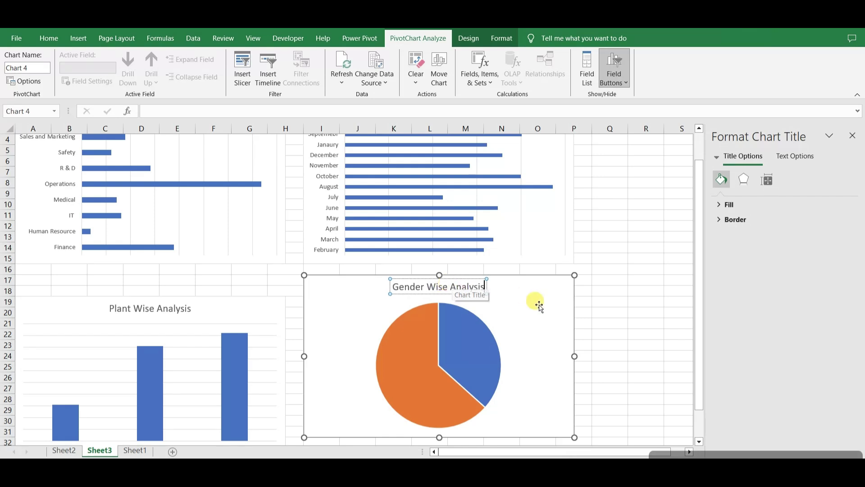
left_click(624, 311)
Add data labels with category name and value to the gender pie chart
scroll(588, 303, "down", 1)
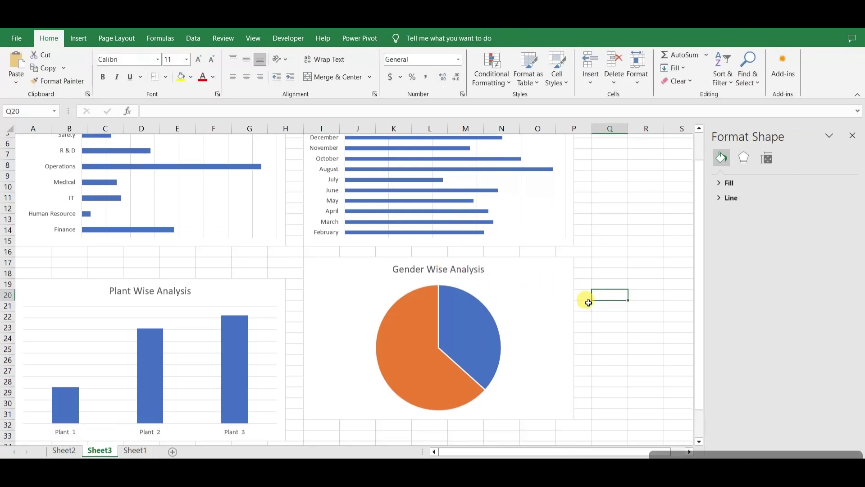
scroll(586, 301, "up", 2)
left_click(437, 357)
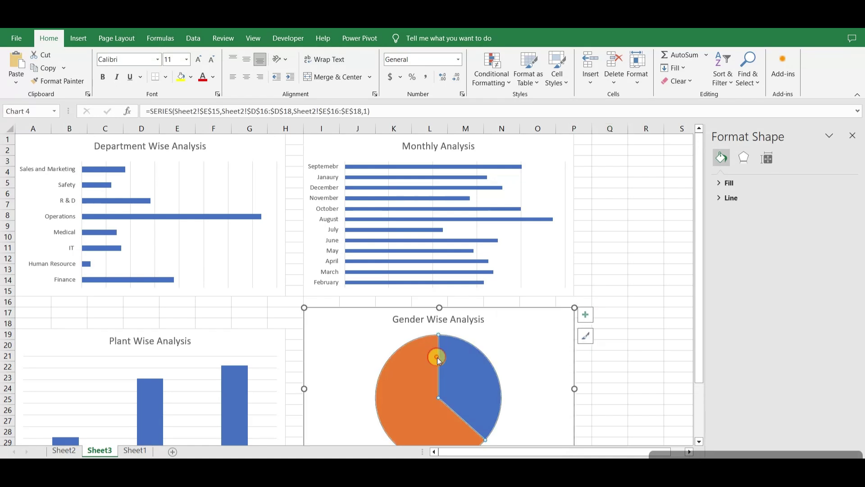
left_click(591, 317)
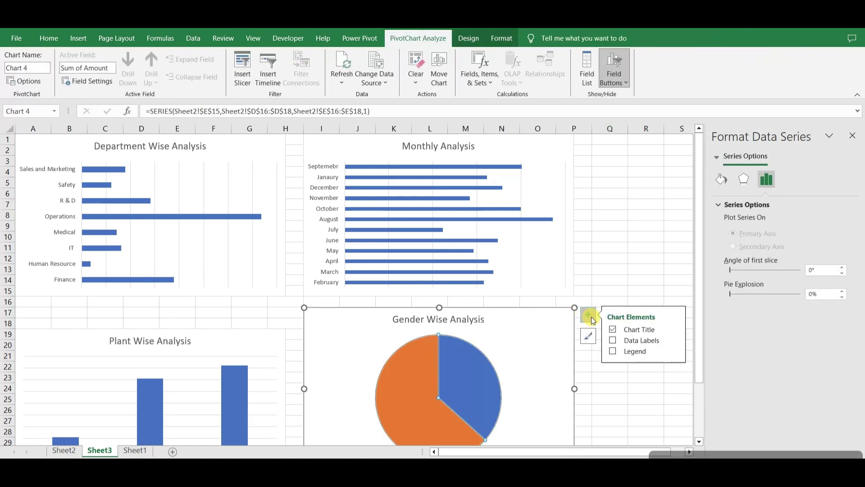
left_click(614, 342)
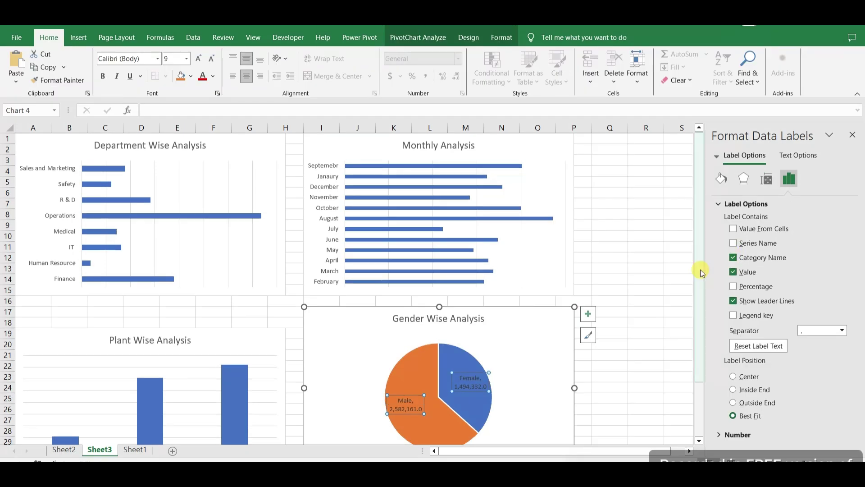
left_click(637, 319)
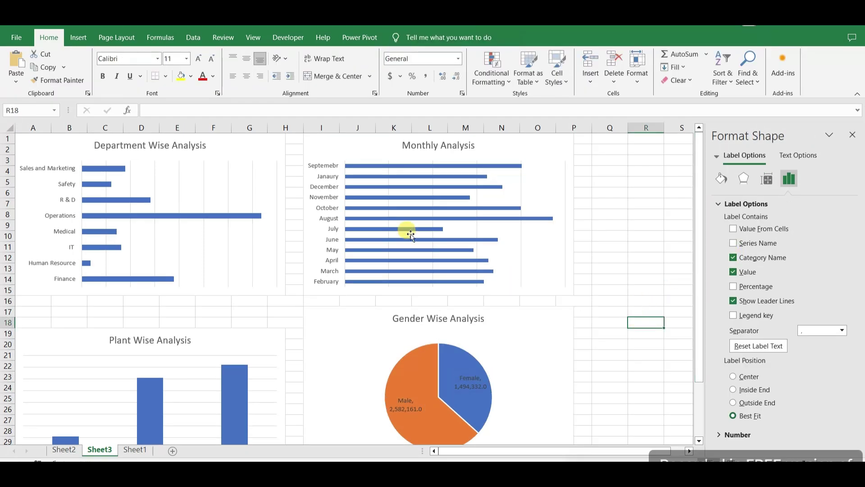
Apply the dark gradient chart style to the department chart and add data labels to its bars
left_click(237, 152)
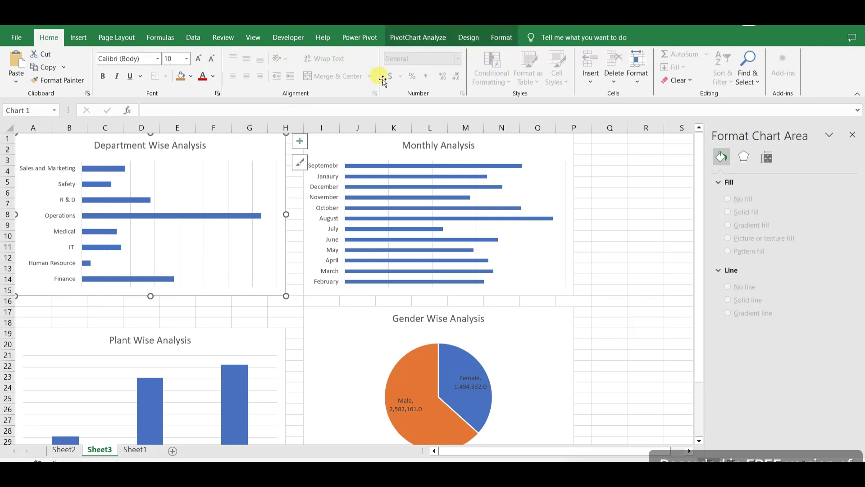
left_click(472, 36)
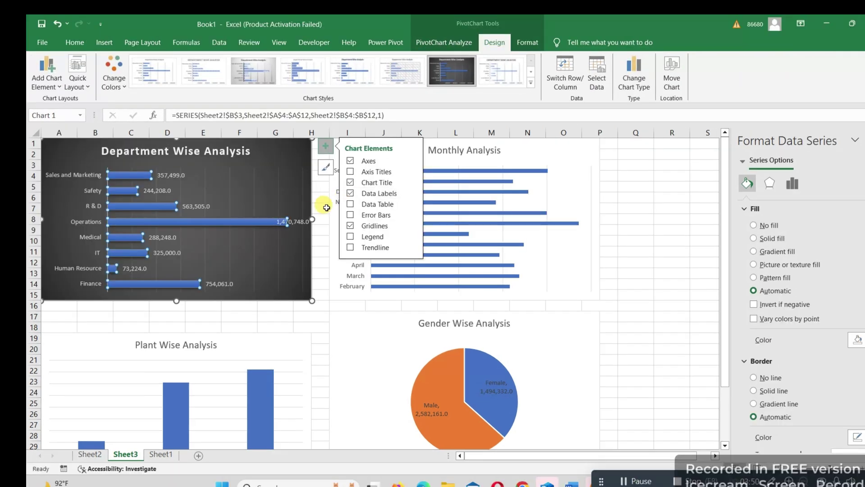
left_click(294, 205)
left_click(318, 211)
Apply the light grey gradient chart style with data labels to the monthly chart and delete the element beneath its bars
left_click(371, 155)
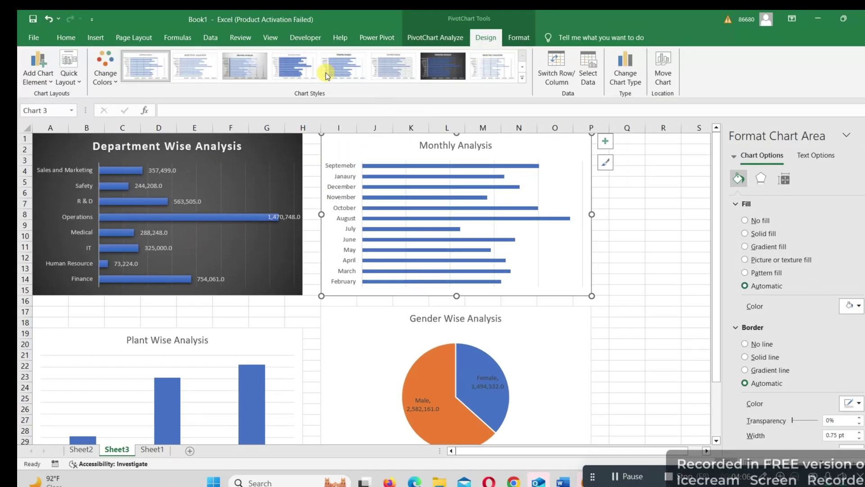
left_click(251, 65)
left_click(443, 283)
key("Delete")
Apply the light grey gradient chart style with data labels inside the columns to the plant chart
left_click(242, 342)
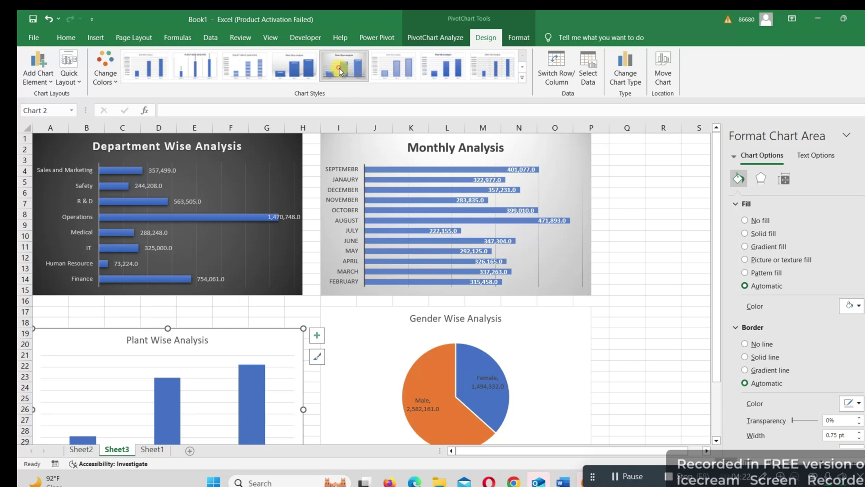
left_click(339, 68)
scroll(353, 415, "down", 4)
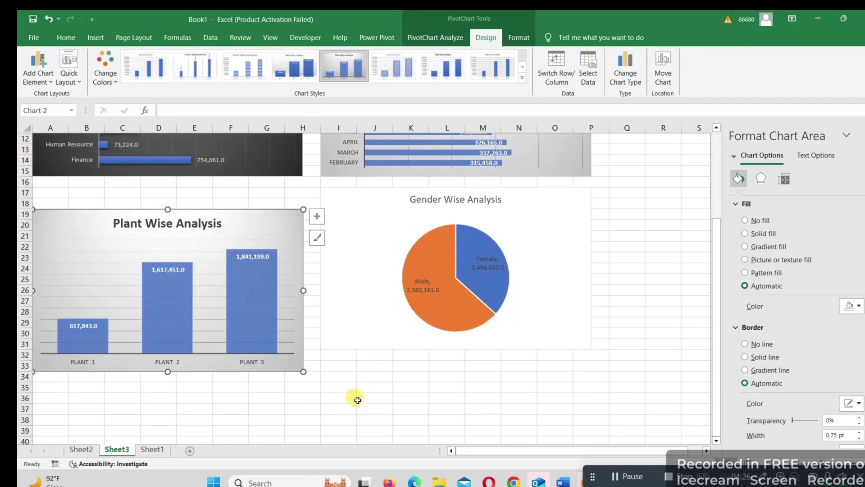
scroll(356, 404, "up", 3)
scroll(357, 400, "up", 1)
Apply the light grey gradient chart style with dark label boxes to the gender pie chart and delete its legend
left_click(354, 352)
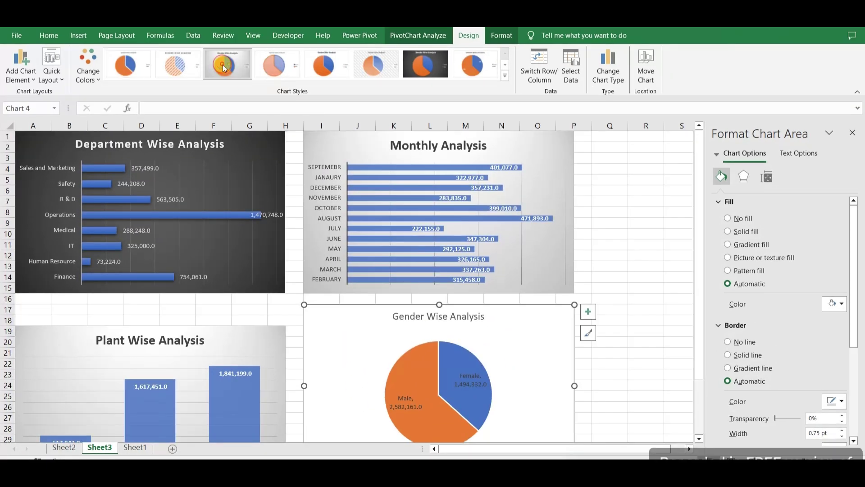
left_click(223, 64)
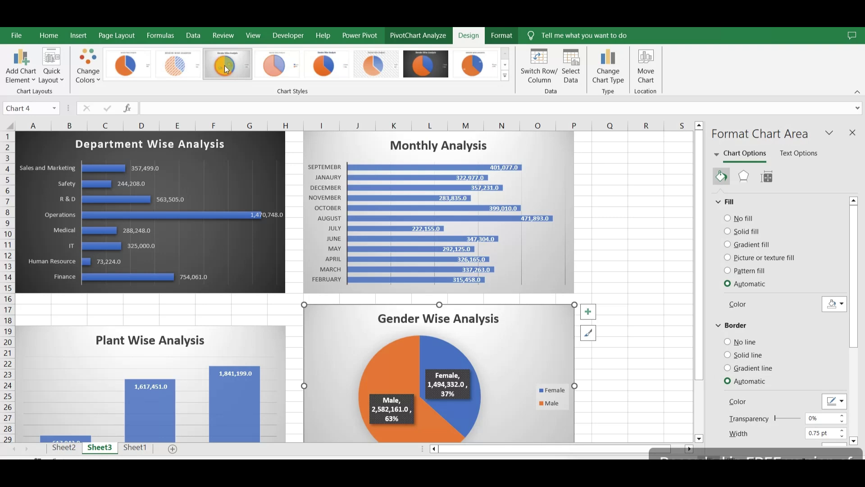
scroll(649, 371, "down", 1)
left_click(554, 365)
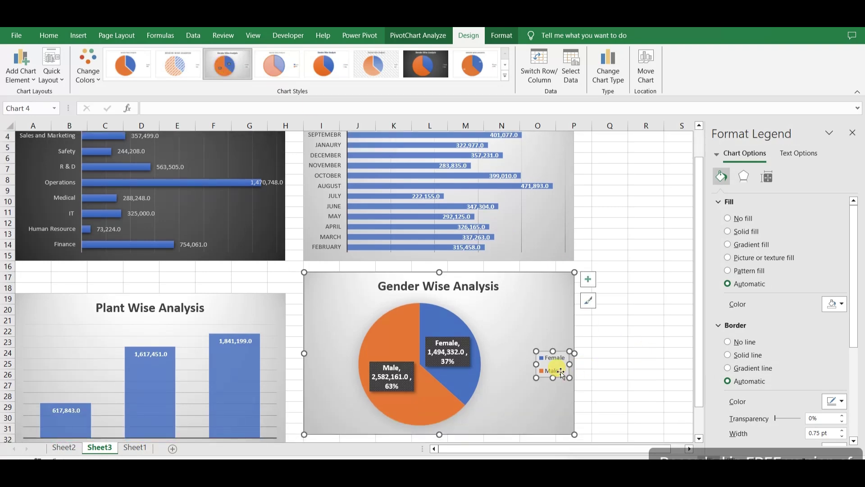
key("Delete")
scroll(606, 369, "down", 1)
scroll(601, 361, "up", 2)
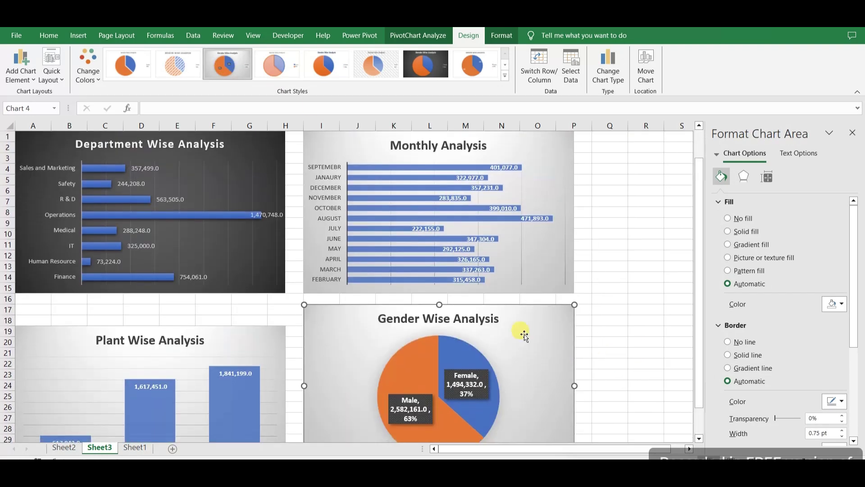
Format the amounts in columns B and E of Sheet2 with thousands separators and no decimal places
left_click(65, 448)
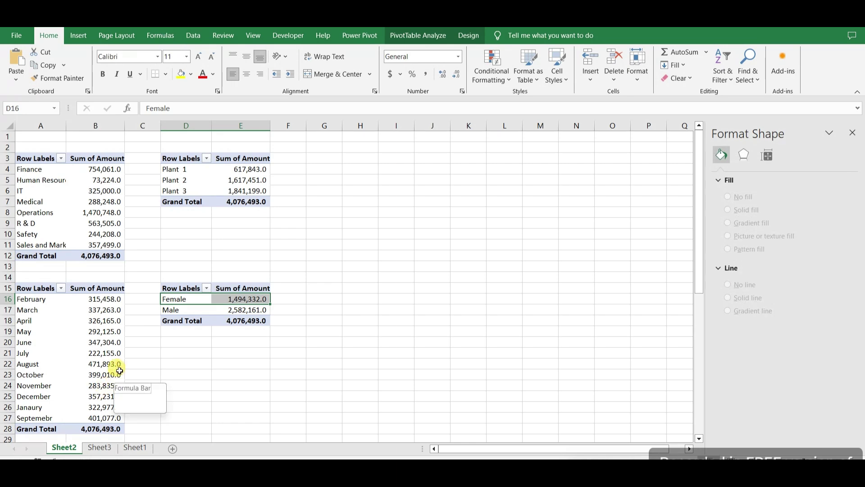
left_click(112, 123)
left_click(228, 122, "ctrl")
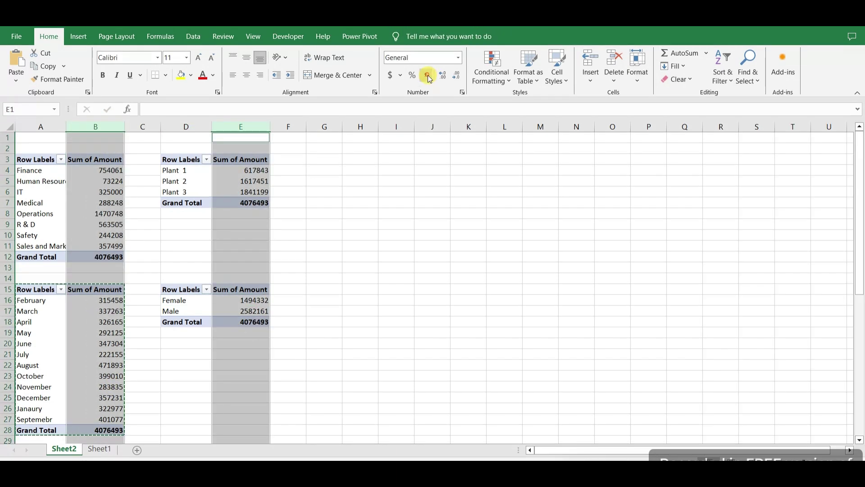
left_click(427, 76)
left_click(460, 79)
left_click(460, 79)
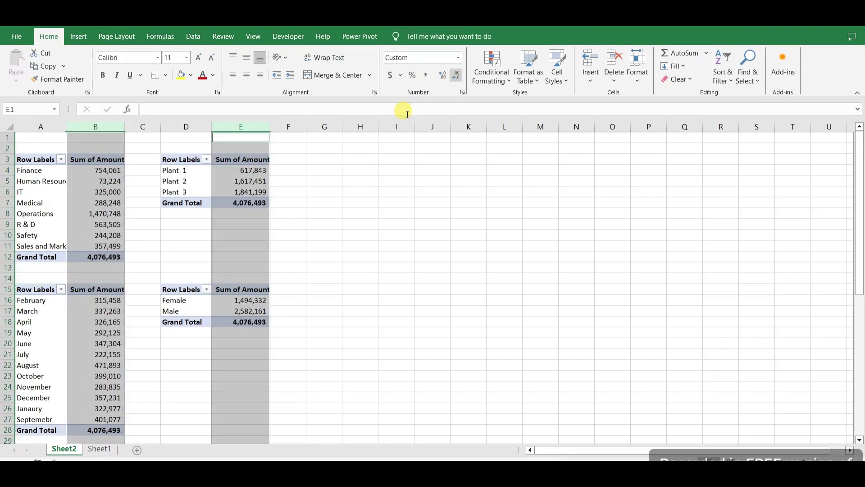
left_click(356, 156)
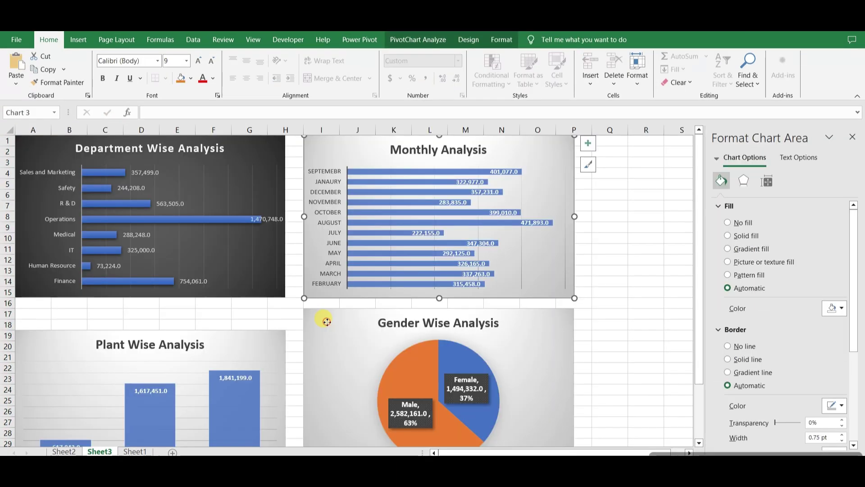
Rearrange the four charts so the plant and gender charts sit above the department and monthly charts
left_click_drag(325, 318, 392, 147)
left_click_drag(329, 160, 359, 276)
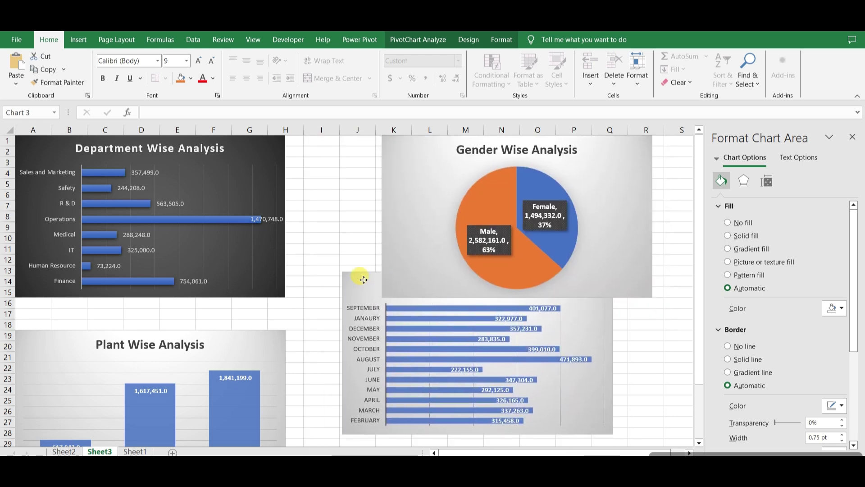
left_click_drag(607, 209, 571, 203)
left_click_drag(270, 178, 363, 318)
left_click_drag(56, 333, 120, 133)
left_click_drag(66, 350, 105, 159)
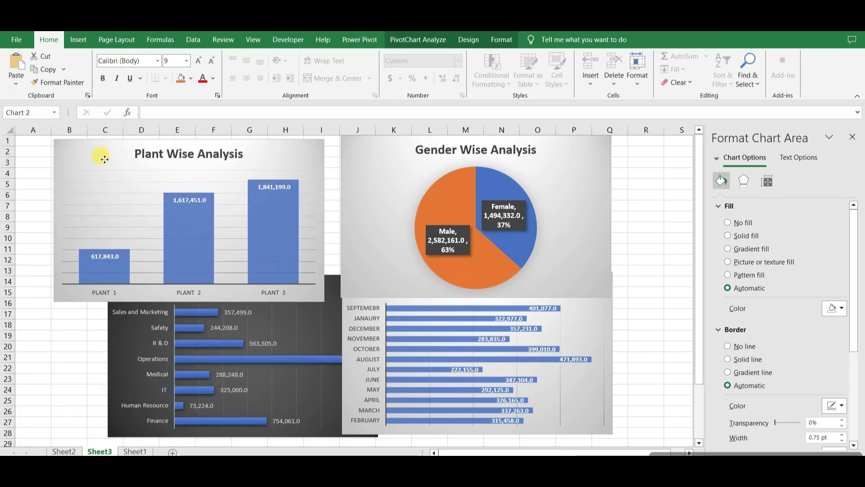
Shrink the gender pie chart in width and height and place it above the monthly chart around columns K to P
left_click(600, 222)
left_click_drag(606, 215, 544, 203)
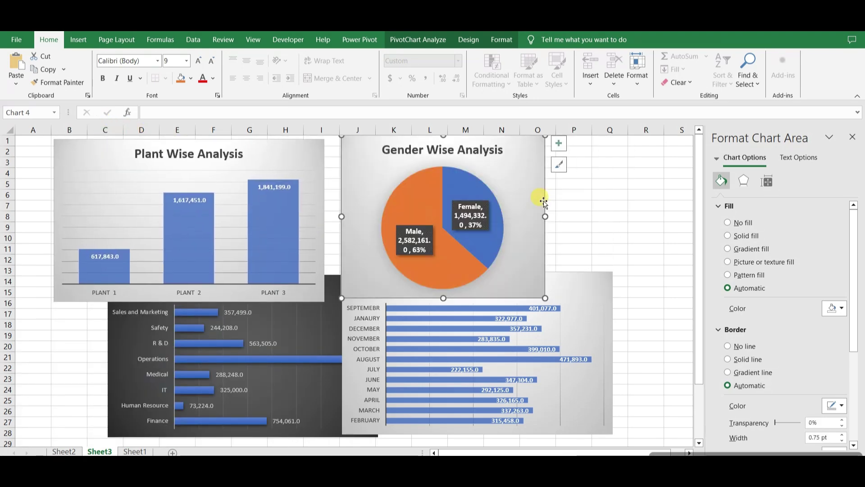
left_click_drag(340, 214, 369, 215)
left_click_drag(458, 298, 458, 272)
left_click_drag(382, 153, 421, 168)
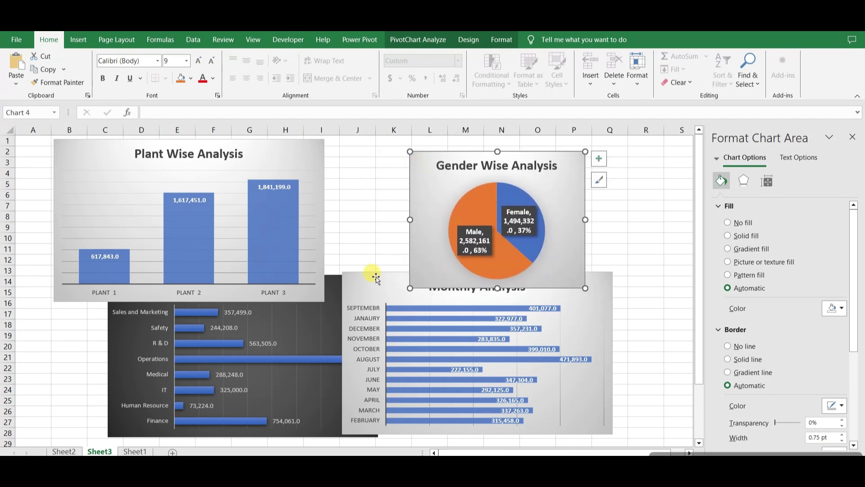
Resize the monthly chart to fit below the gender chart and widen the gender chart to align their outer edges
left_click(559, 356)
left_click_drag(614, 354, 594, 354)
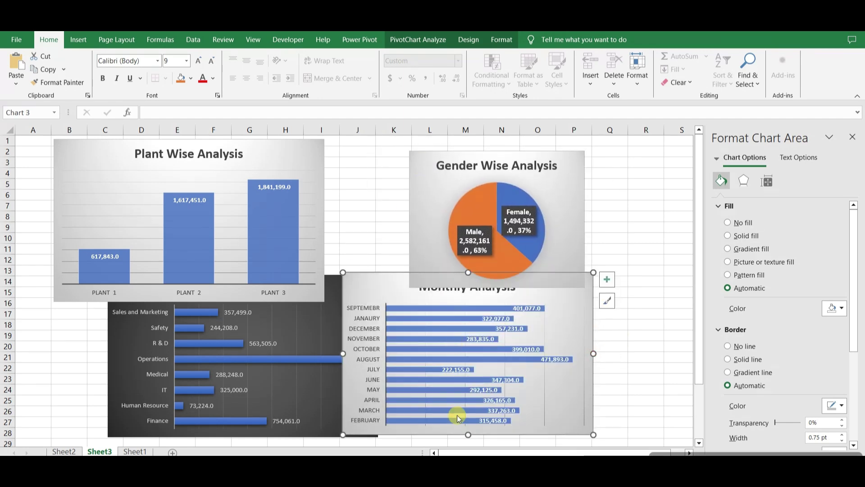
left_click_drag(468, 271, 468, 293)
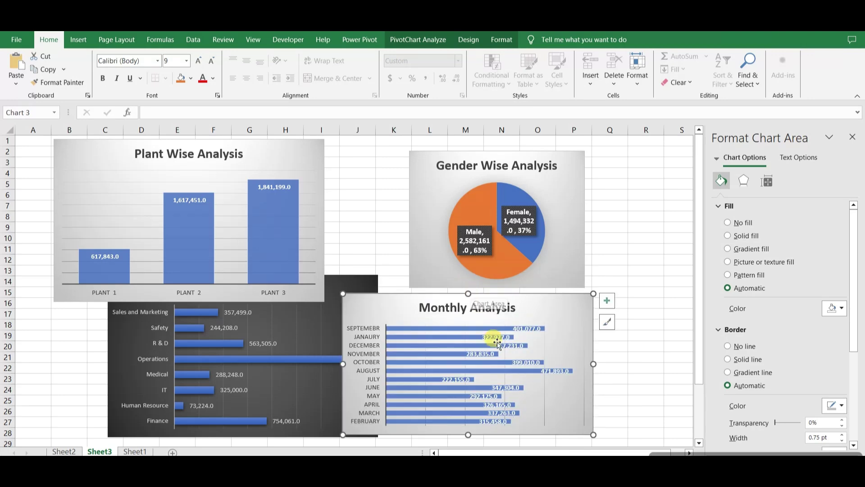
left_click_drag(468, 434, 469, 439)
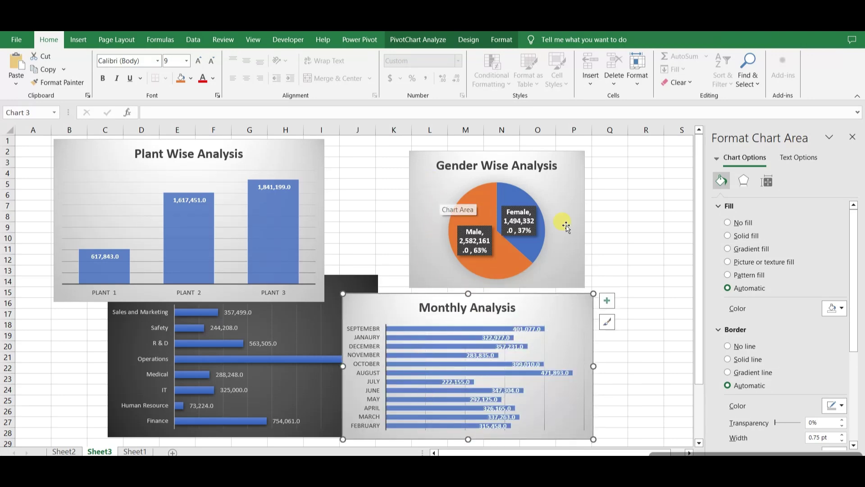
left_click(583, 232)
left_click_drag(585, 219, 593, 219)
Shrink the plant chart to about the gender chart's height and place it directly beside that chart
left_click_drag(263, 161, 330, 173)
left_click_drag(257, 300, 251, 279)
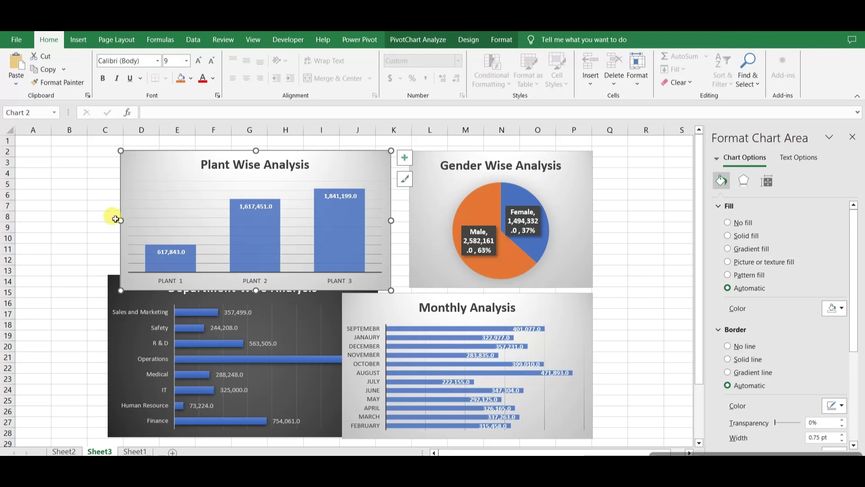
left_click_drag(121, 219, 141, 221)
left_click_drag(336, 163, 351, 164)
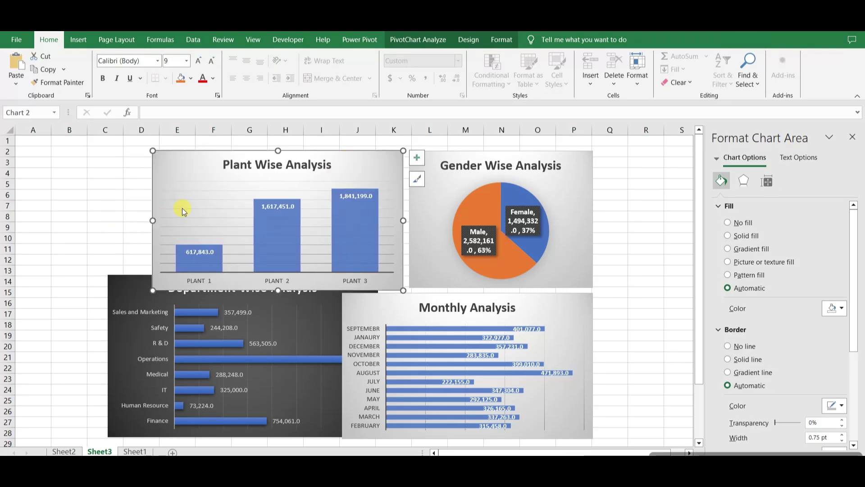
Fit the department chart below the plant chart and widen the monthly chart toward it, matching their heights
left_click_drag(123, 280, 68, 281)
left_click_drag(184, 280, 183, 300)
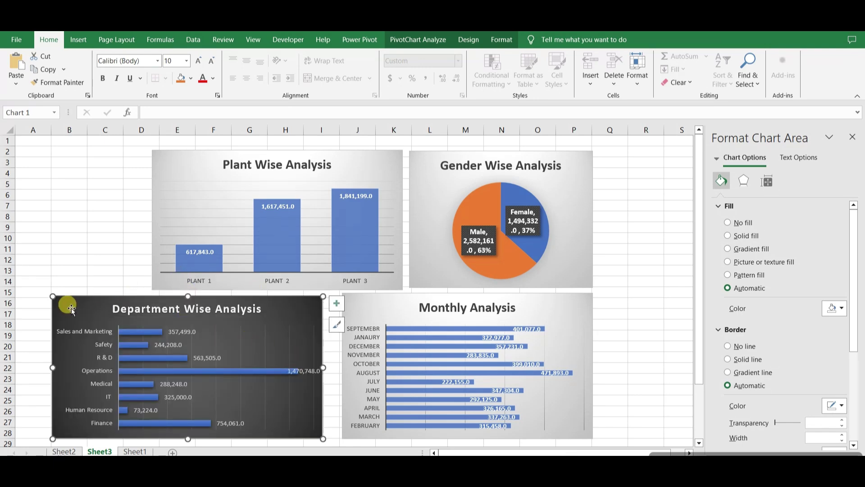
left_click_drag(83, 299, 53, 301)
left_click_drag(291, 365, 319, 366)
left_click(345, 366)
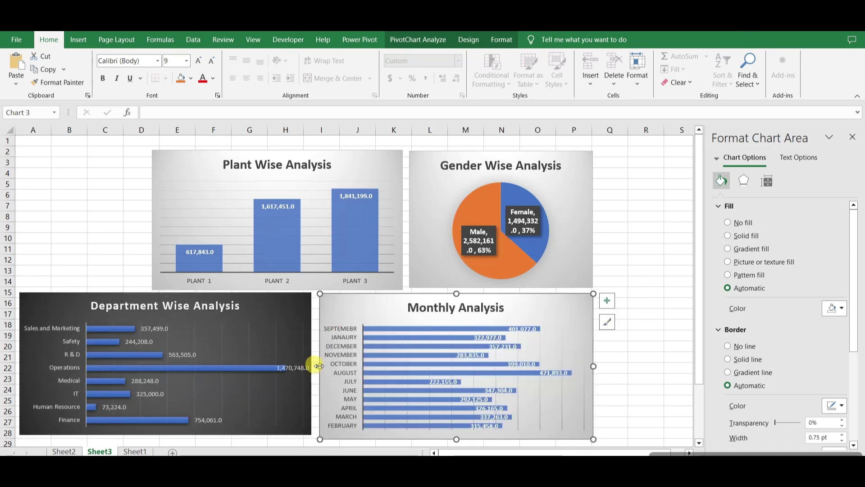
left_click(164, 426)
left_click_drag(167, 434, 167, 438)
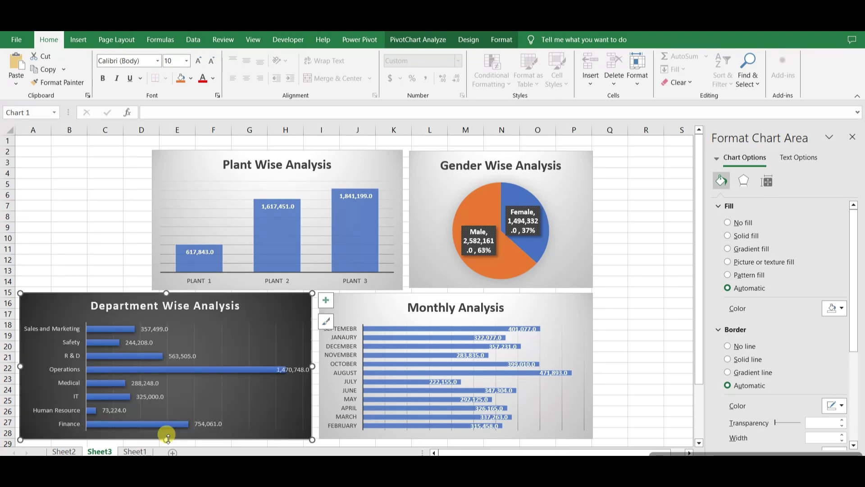
Select all cells of the dashboard sheet and hide the gridlines
left_click(103, 255)
key("ctrl+a")
left_click(253, 40)
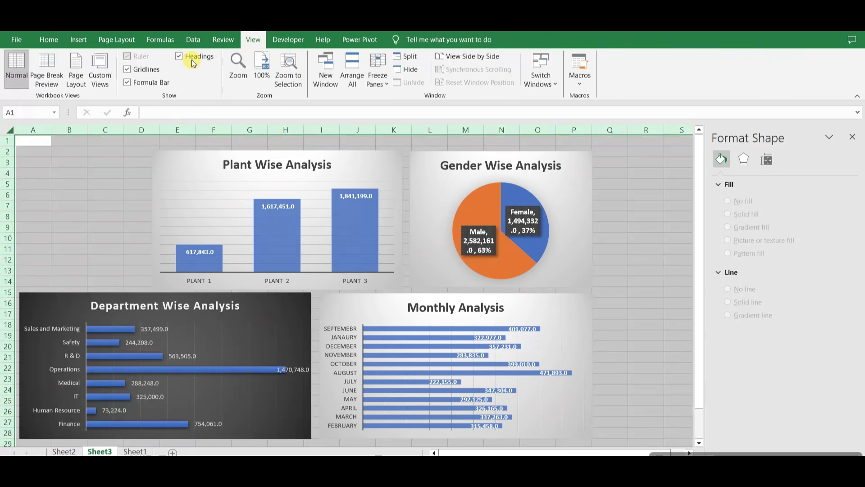
left_click(128, 68)
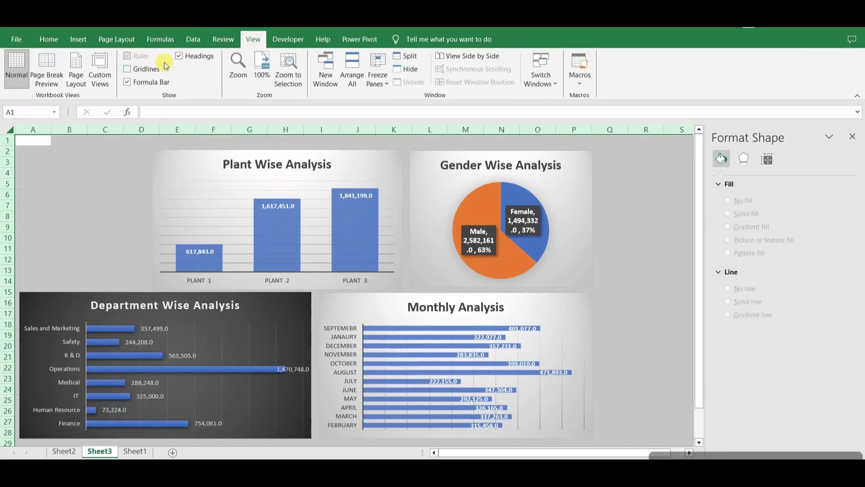
Insert a row above the charts and enter the title "Payroll Cost Analysis" in cell A2
left_click(42, 153)
key("ctrl+shift+plus")
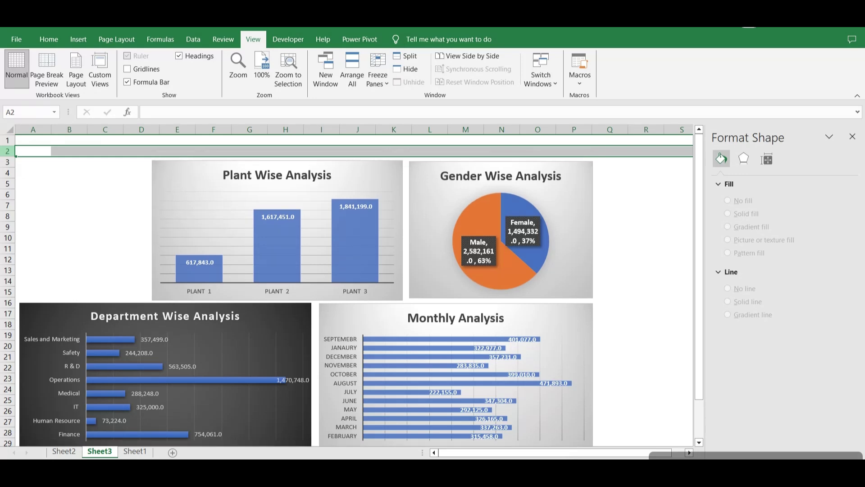
left_click(33, 151)
type("Payroll Cost Analysis")
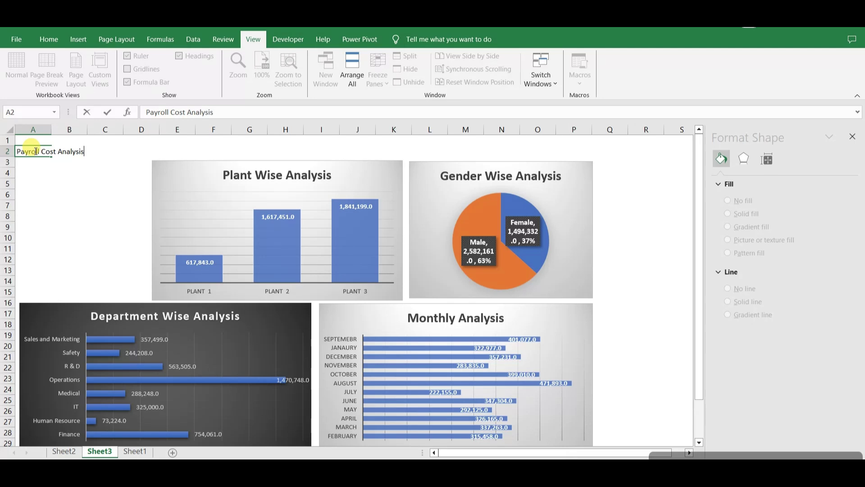
key("Return")
Enter the company name "ABC Company Pvt Ltd" in cell A1
left_click(26, 140)
type("ABC Company P")
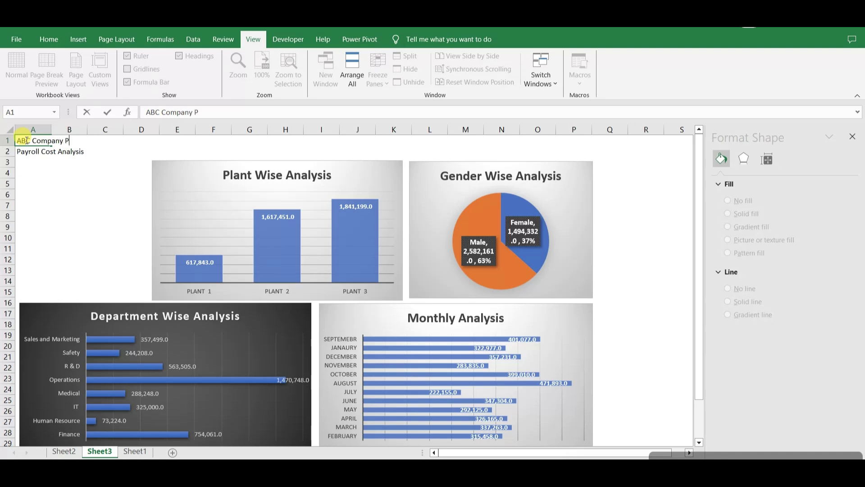
key("Return")
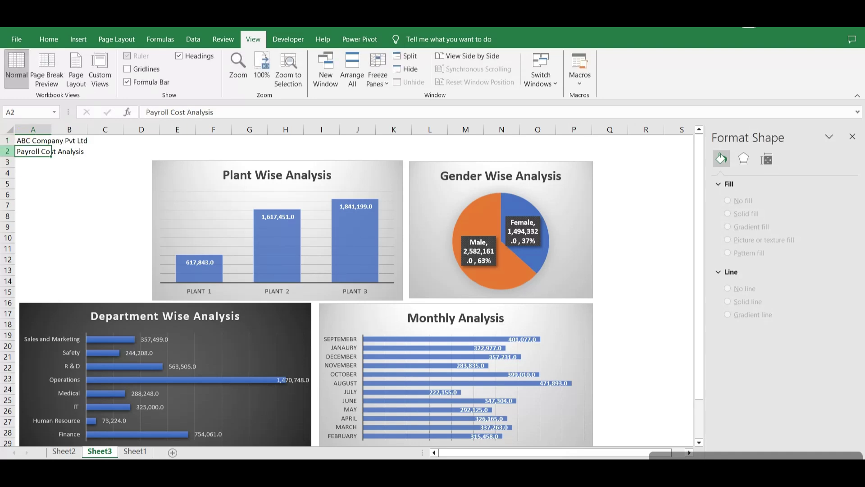
Format row 2 with the dashboard title as bold 26-point white text on a blue fill
left_click(8, 151)
left_click(49, 40)
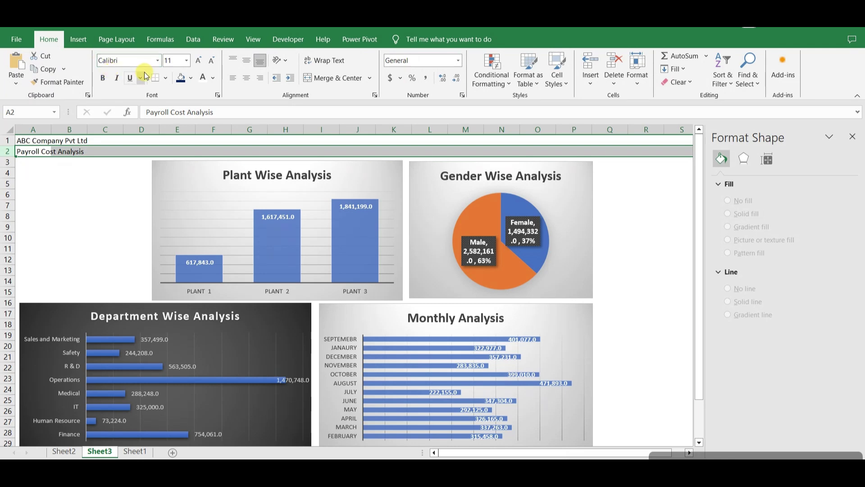
left_click(198, 60)
left_click(199, 60)
left_click(198, 60)
left_click(199, 61)
left_click(199, 60)
left_click(199, 62)
left_click(199, 62)
left_click(199, 62)
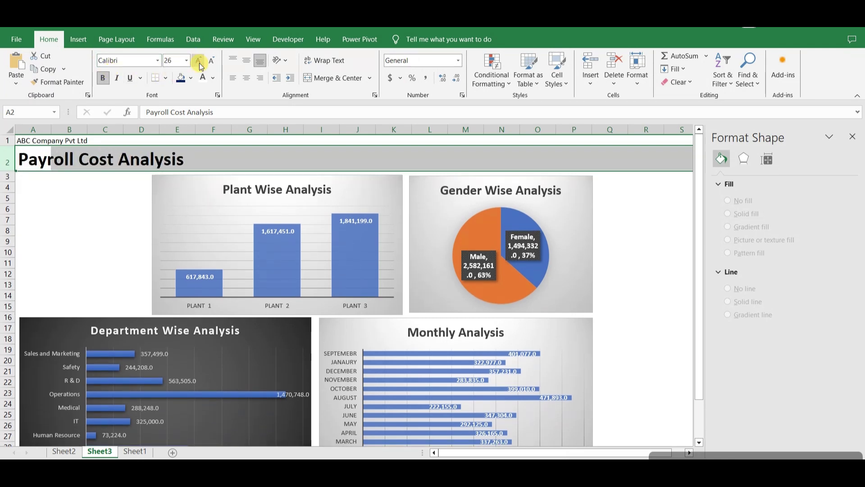
left_click(192, 78)
left_click(240, 199)
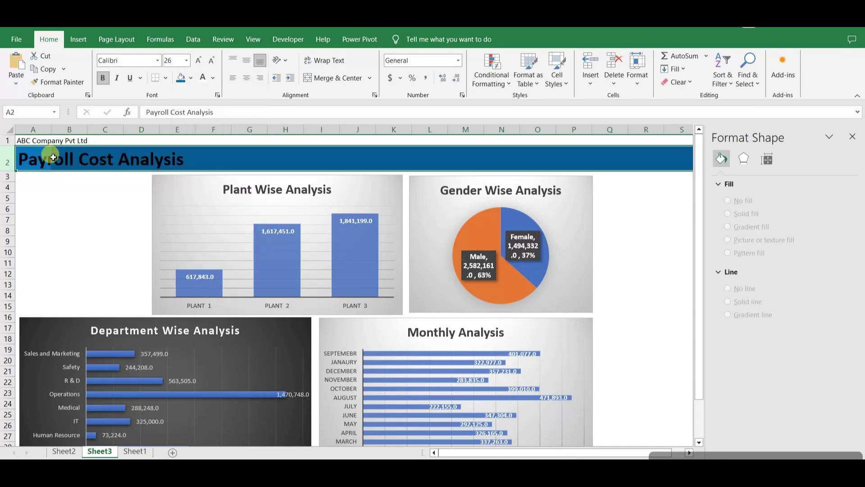
left_click(202, 77)
Format row 1 with the company name as bold 20-point white text on a dark blue fill
left_click(7, 139)
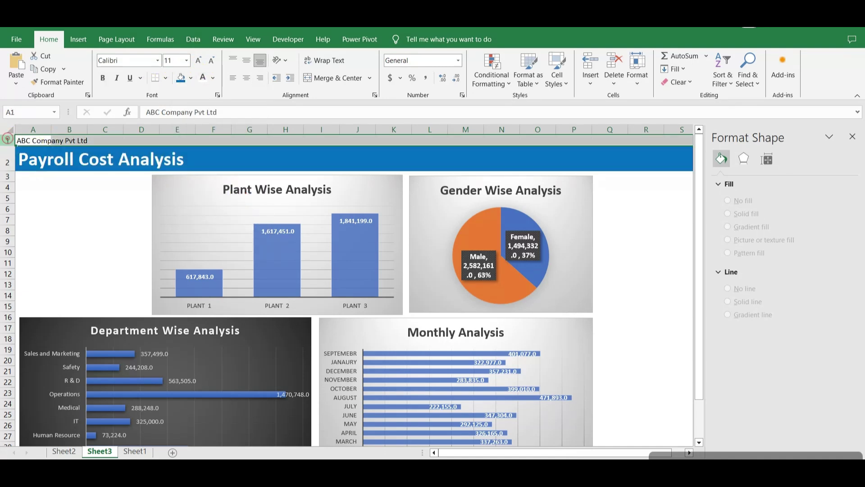
left_click(198, 60)
left_click(199, 60)
left_click(199, 60)
left_click(198, 60)
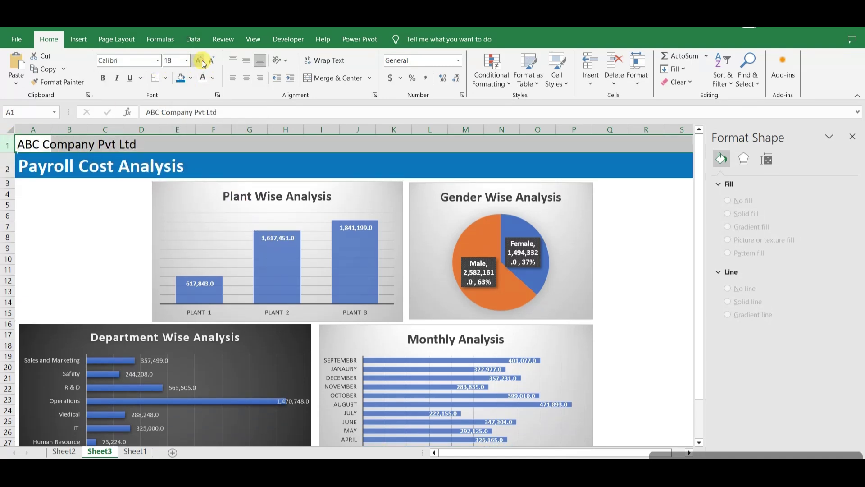
left_click(201, 62)
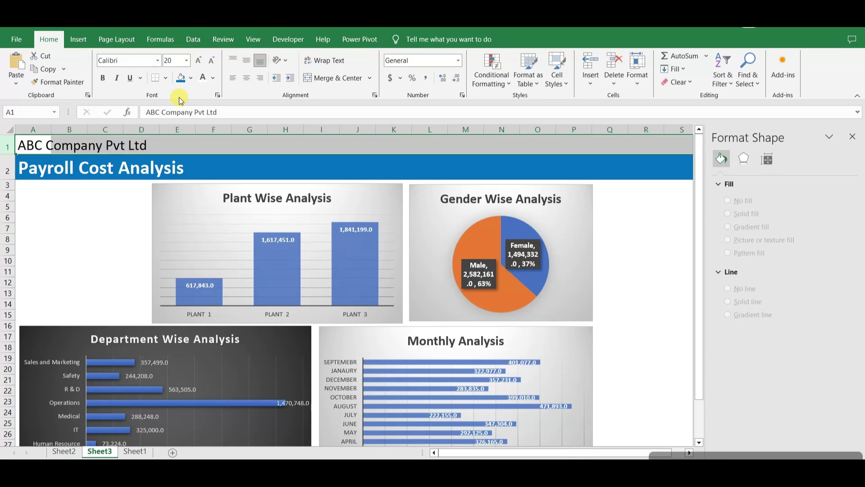
key("ctrl+b")
left_click(204, 85)
left_click(194, 80)
left_click(248, 199)
left_click(67, 216)
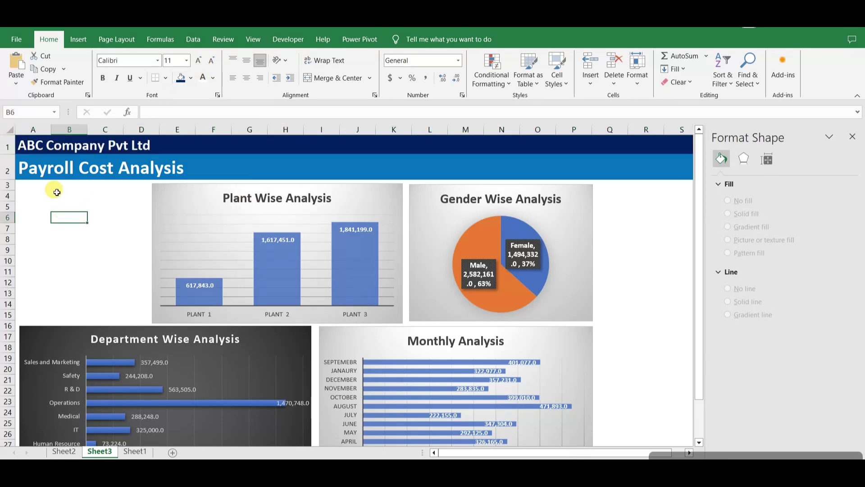
Change the font of the whole sheet's cells to Times New Roman
left_click(10, 128)
left_click(125, 61)
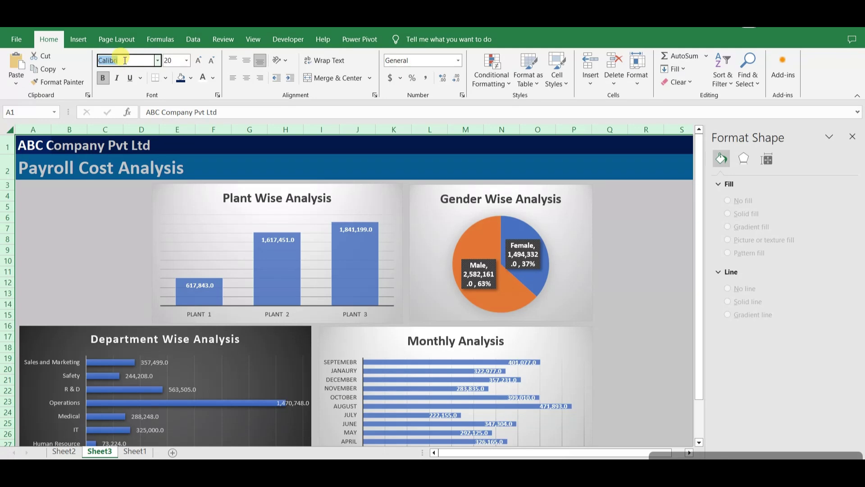
key("Return")
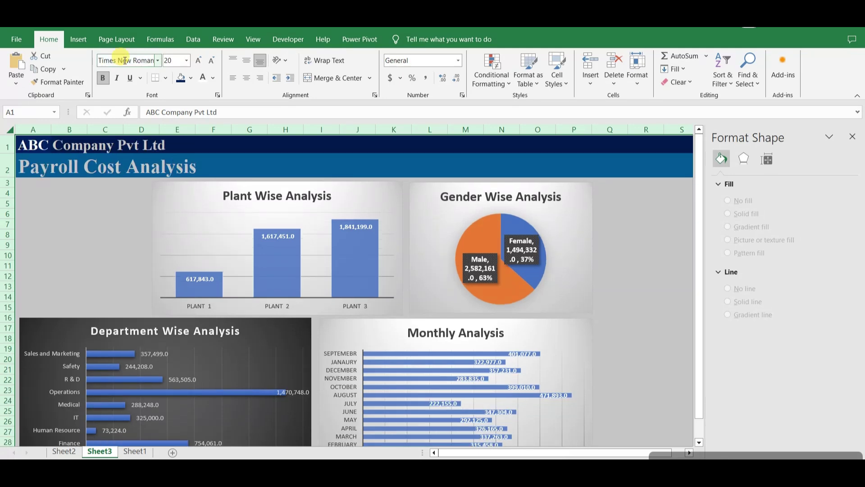
left_click(108, 224)
Insert a slicer for the Month field from the plant chart
left_click(240, 233)
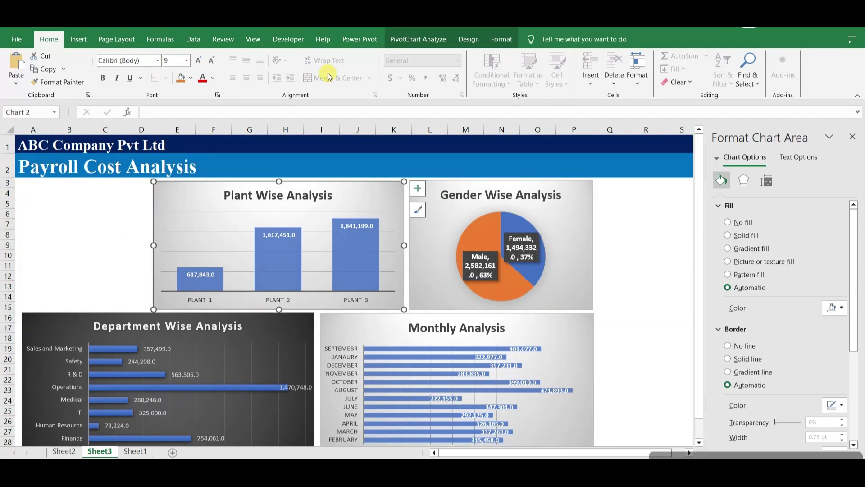
left_click(418, 42)
left_click(243, 68)
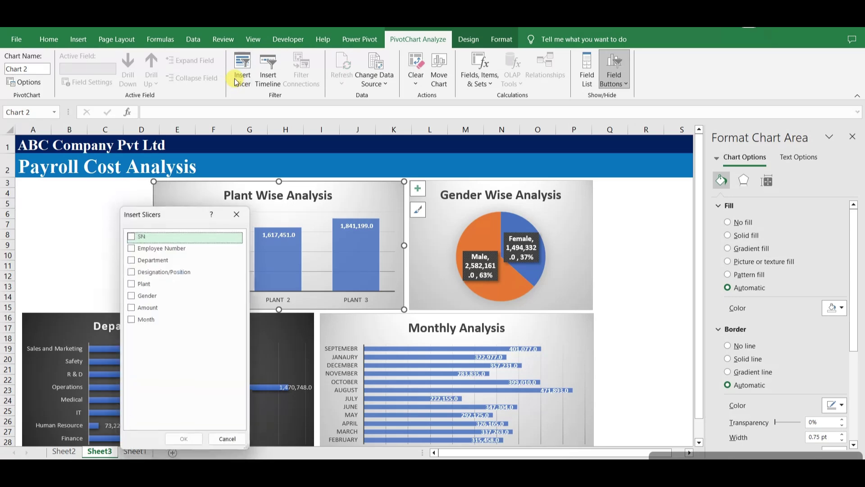
left_click(135, 320)
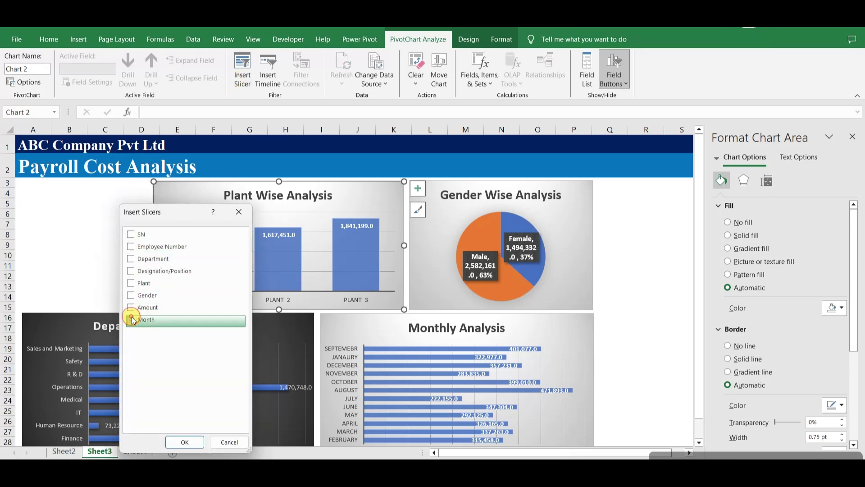
left_click(182, 441)
Place the Month slicer beside the plant chart, arrange it in 2 columns and resize it to about 2.19" by 2.33"
left_click(350, 225)
left_click_drag(350, 225, 62, 187)
left_click_drag(129, 253, 145, 253)
left_click(607, 57)
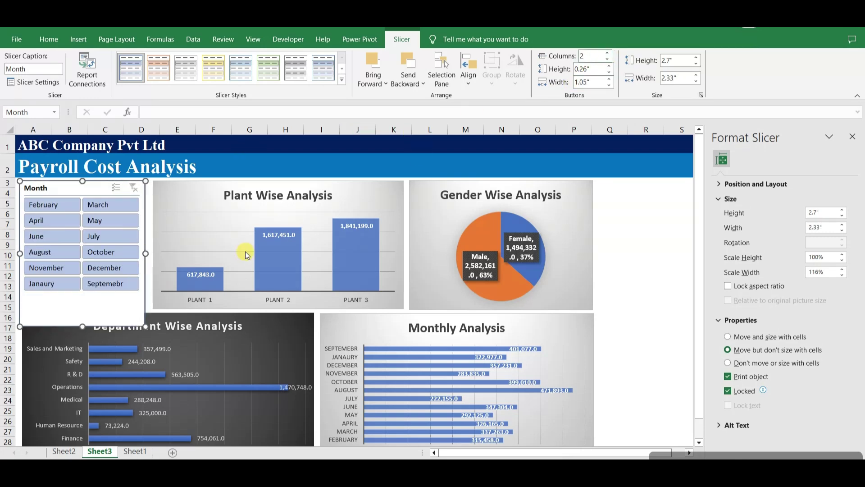
left_click_drag(82, 326, 82, 299)
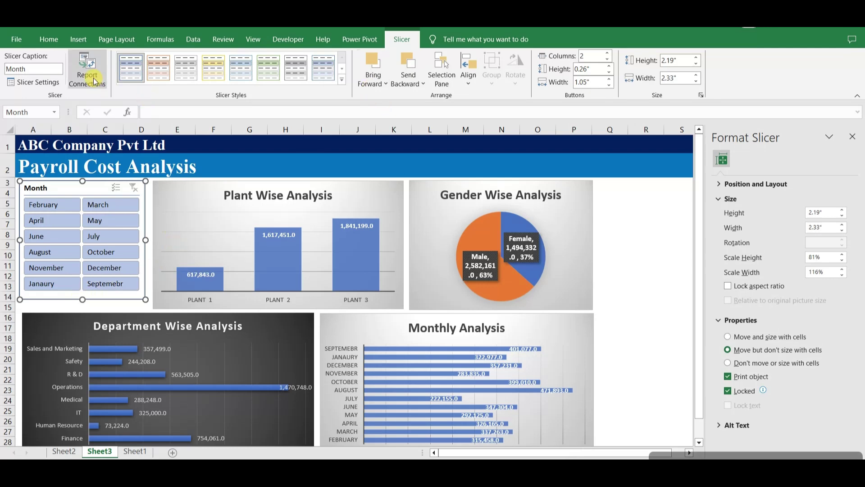
Connect the Month slicer to PivotTable1, PivotTable2, PivotTable3 and PivotTable4 on Sheet2
left_click(91, 61)
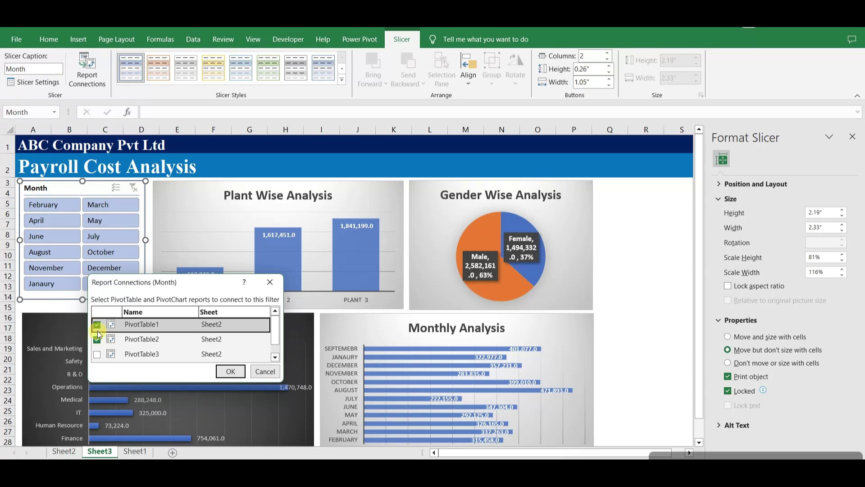
left_click(97, 354)
scroll(170, 334, "down", 1)
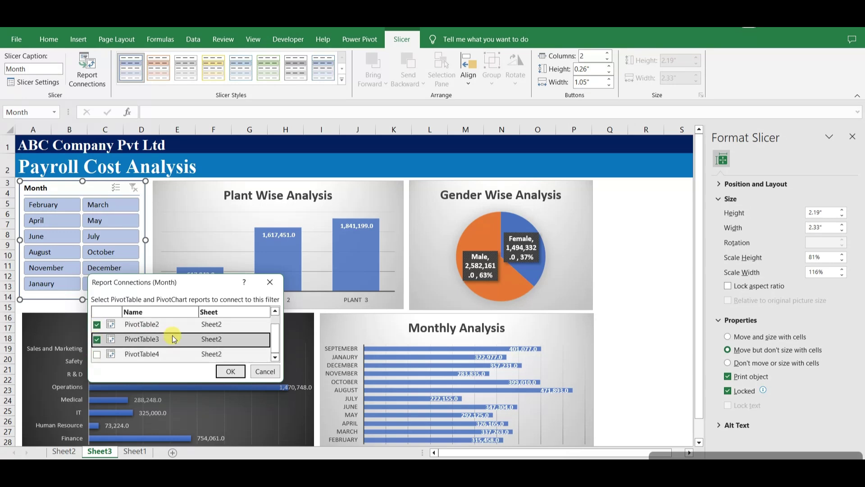
left_click(97, 354)
left_click(231, 371)
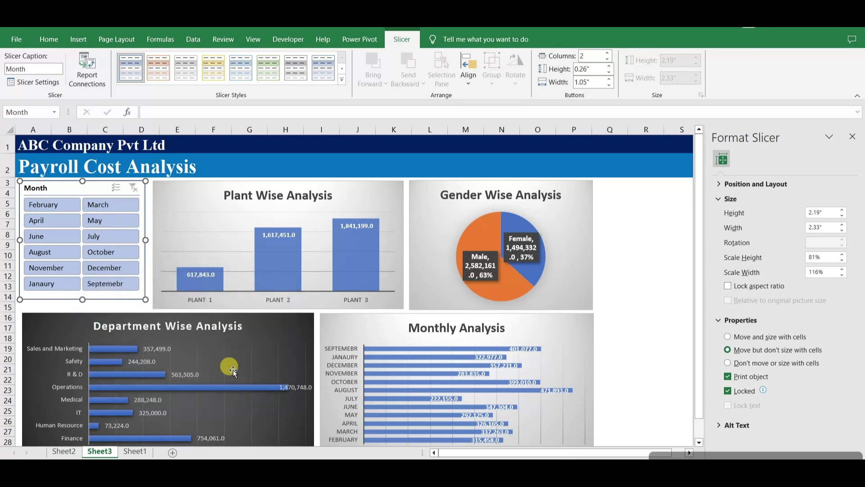
Filter the dashboard charts with the Month slicer, first to February and finally to May
left_click(57, 204)
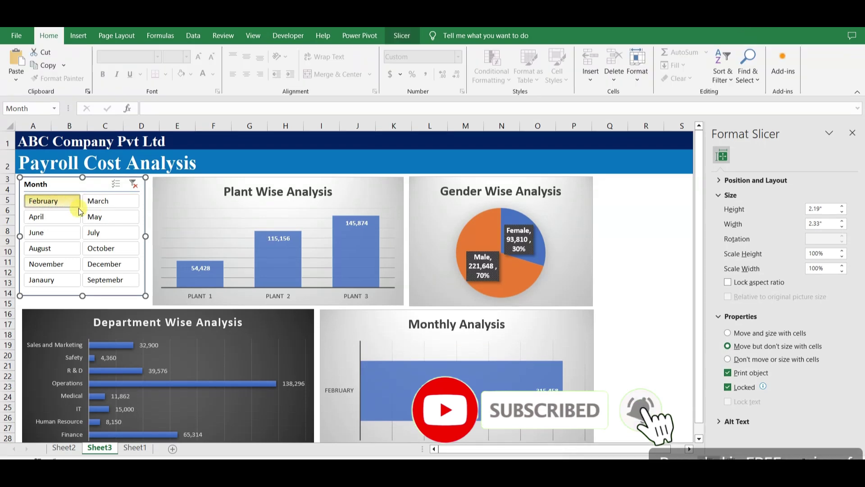
left_click(98, 221)
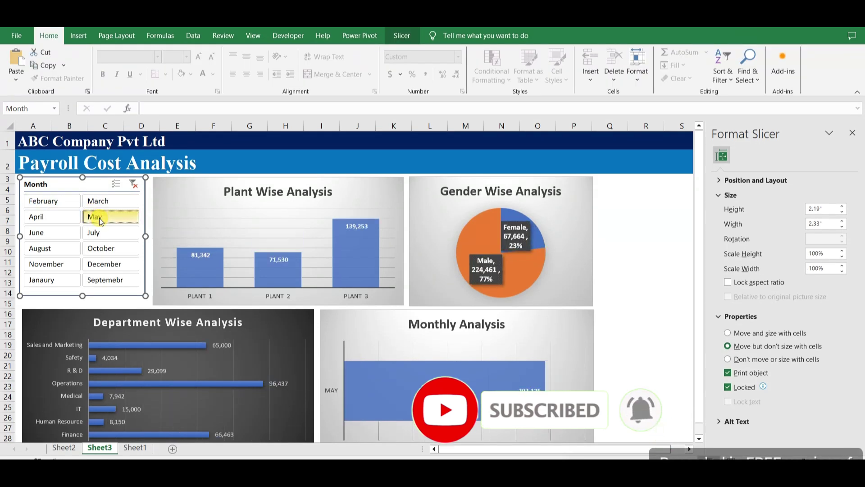